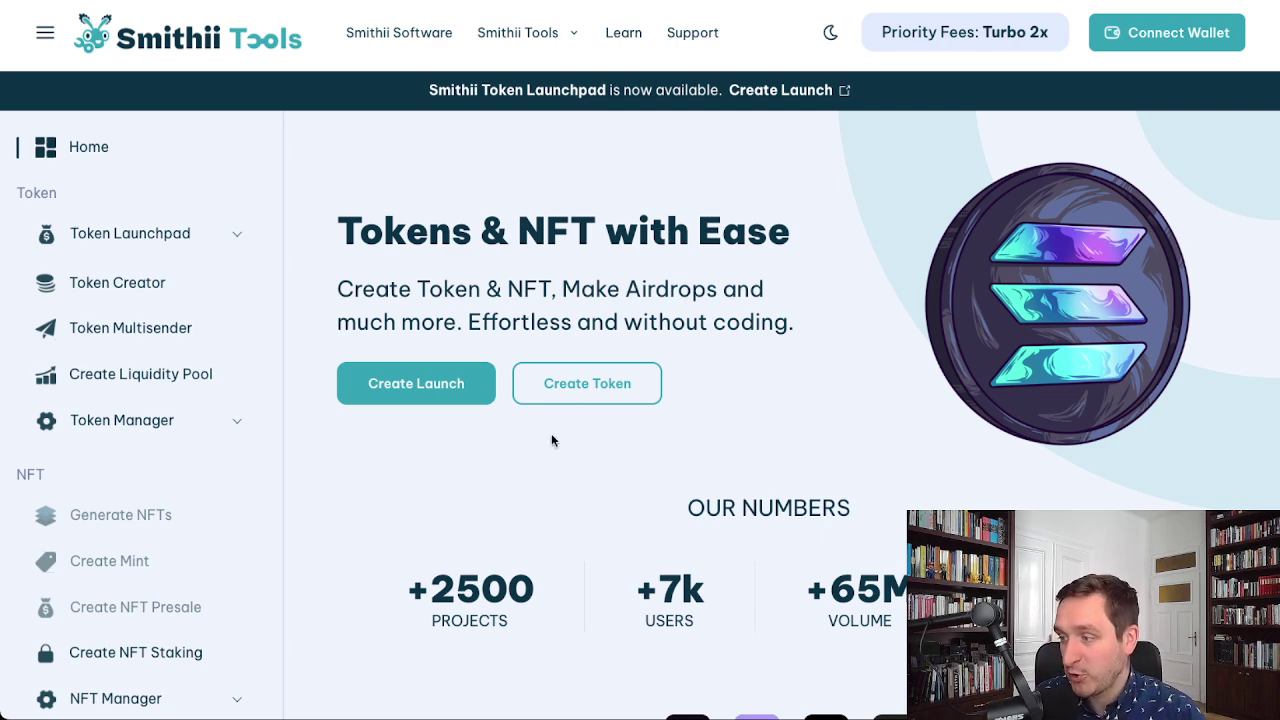
Open the Solana Token Creator and look over its symbol, decimals, supply and description fields
{"action": "left_click", "coordinate": [571, 392]}
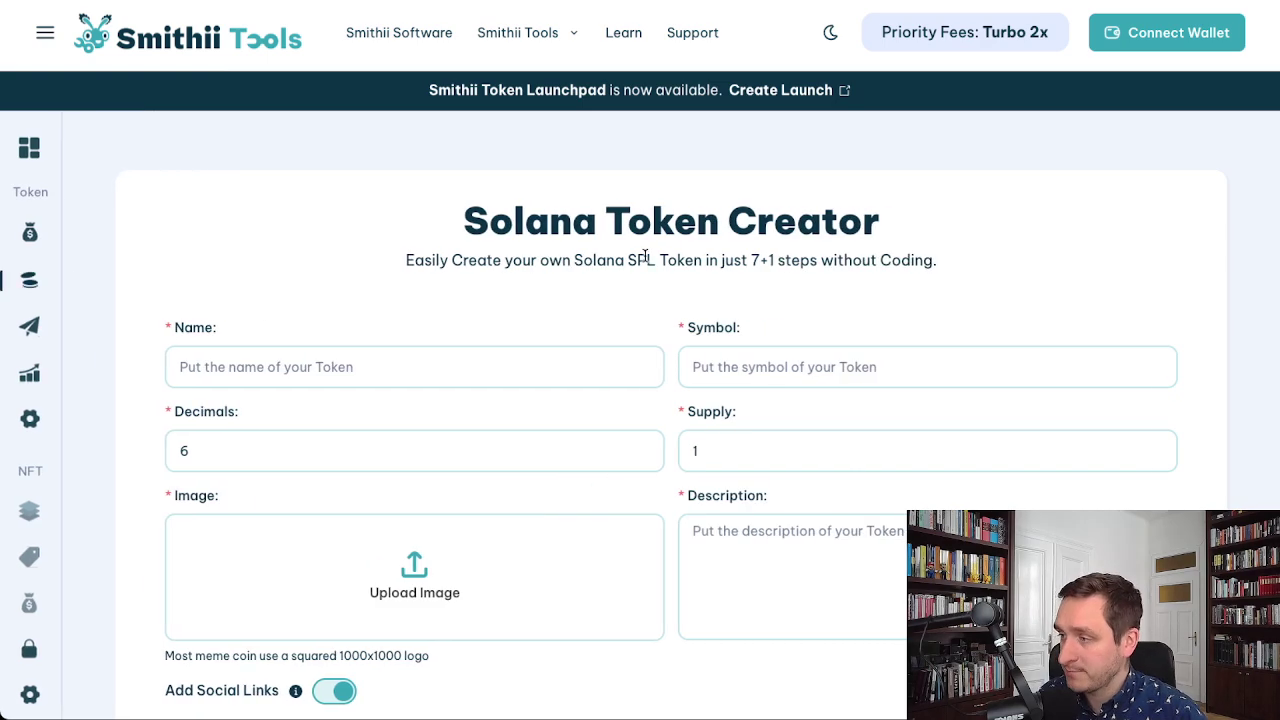
{"action": "scroll", "coordinate": [645, 257], "scroll_direction": "down", "scroll_amount": 3}
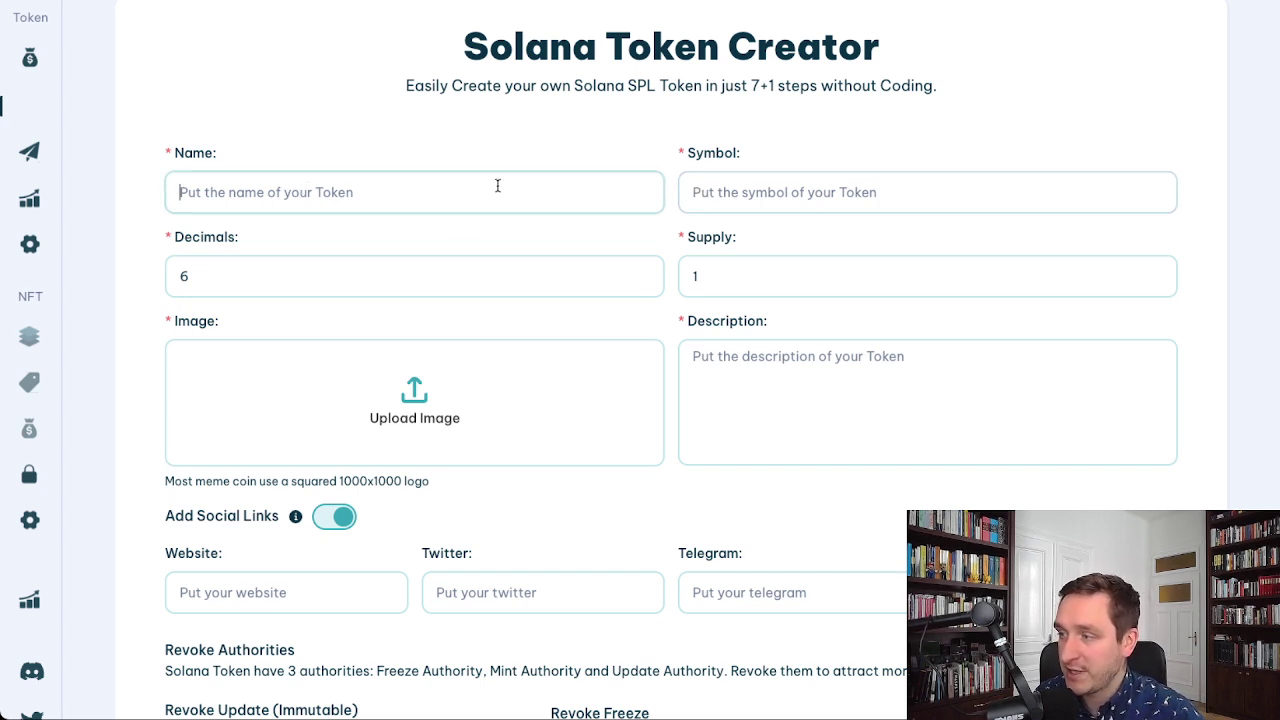
{"action": "left_click", "coordinate": [763, 189]}
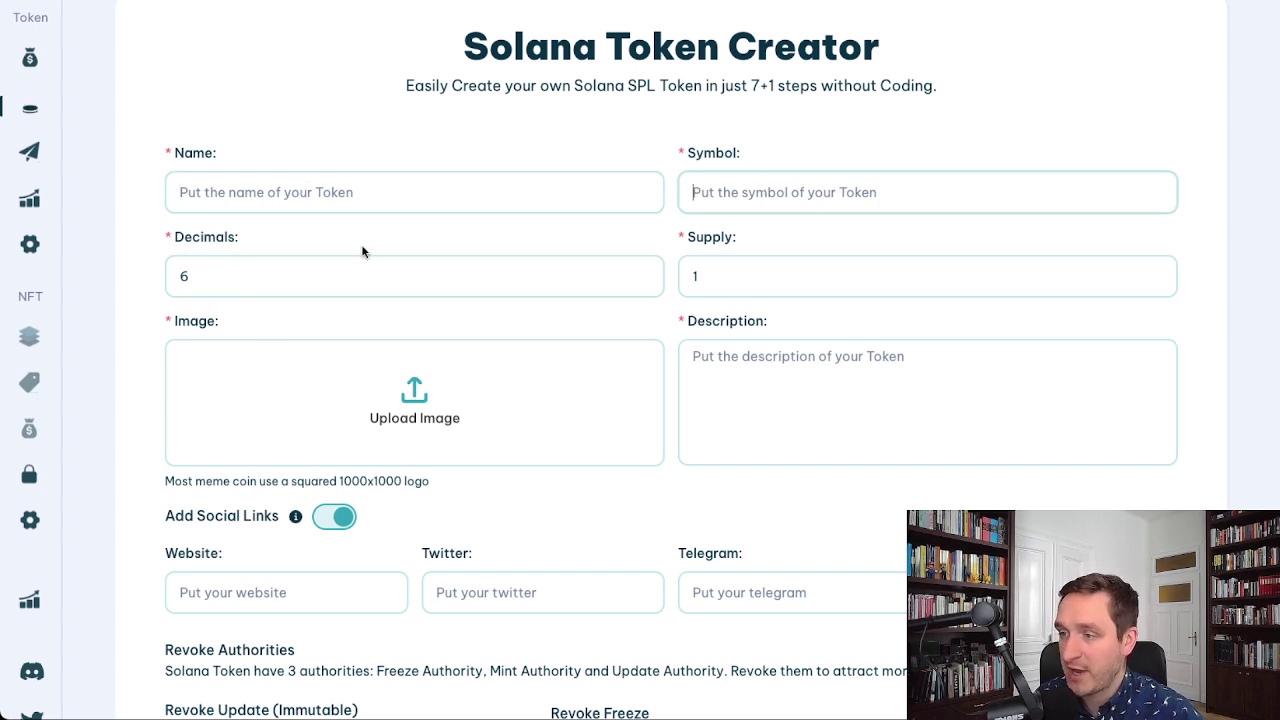
{"action": "left_click", "coordinate": [284, 282]}
{"action": "left_click", "coordinate": [752, 285]}
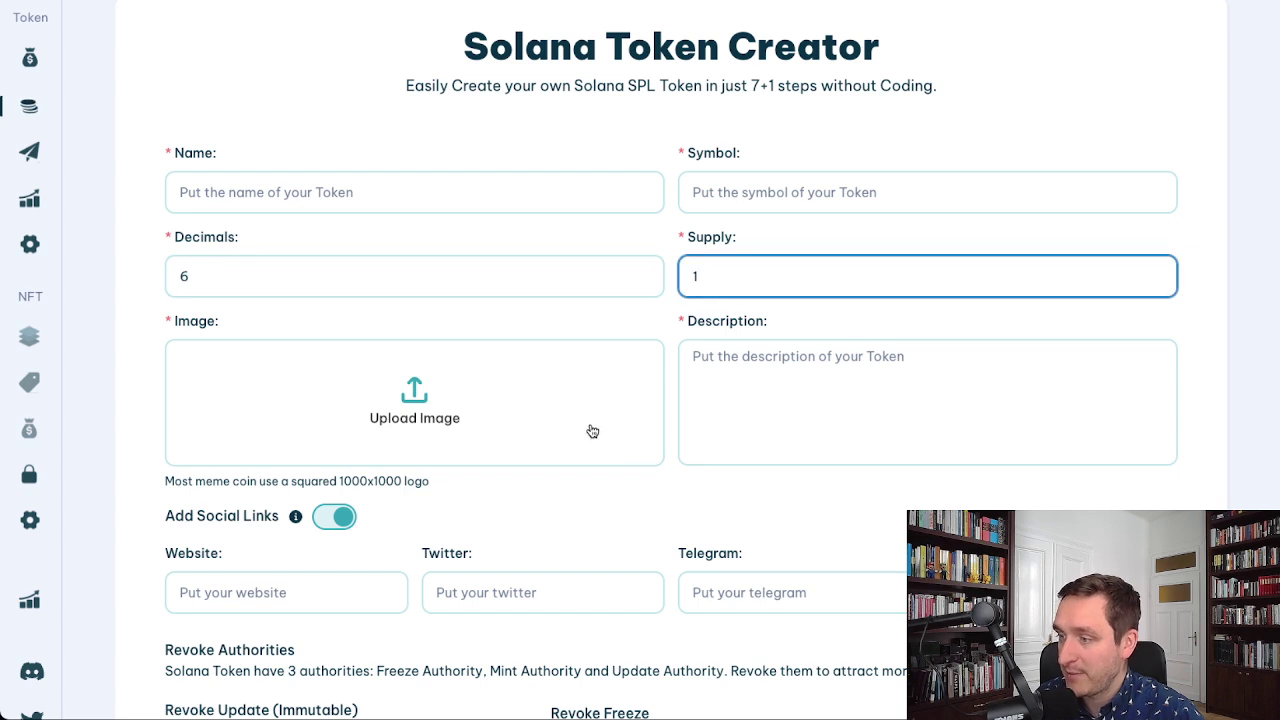
{"action": "left_click", "coordinate": [774, 380]}
Name the token "Test Token" and give it the symbol TEST
{"action": "left_click", "coordinate": [266, 207]}
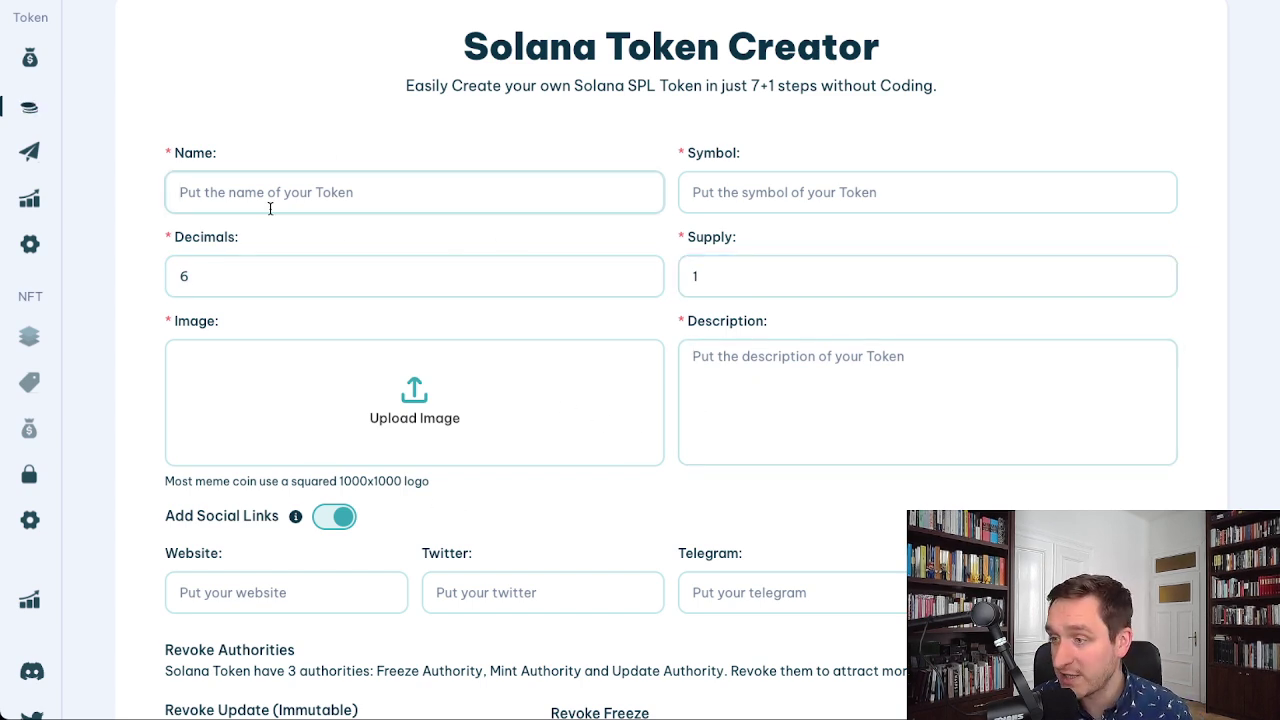
{"action": "type", "text": "Test Tokenm"}
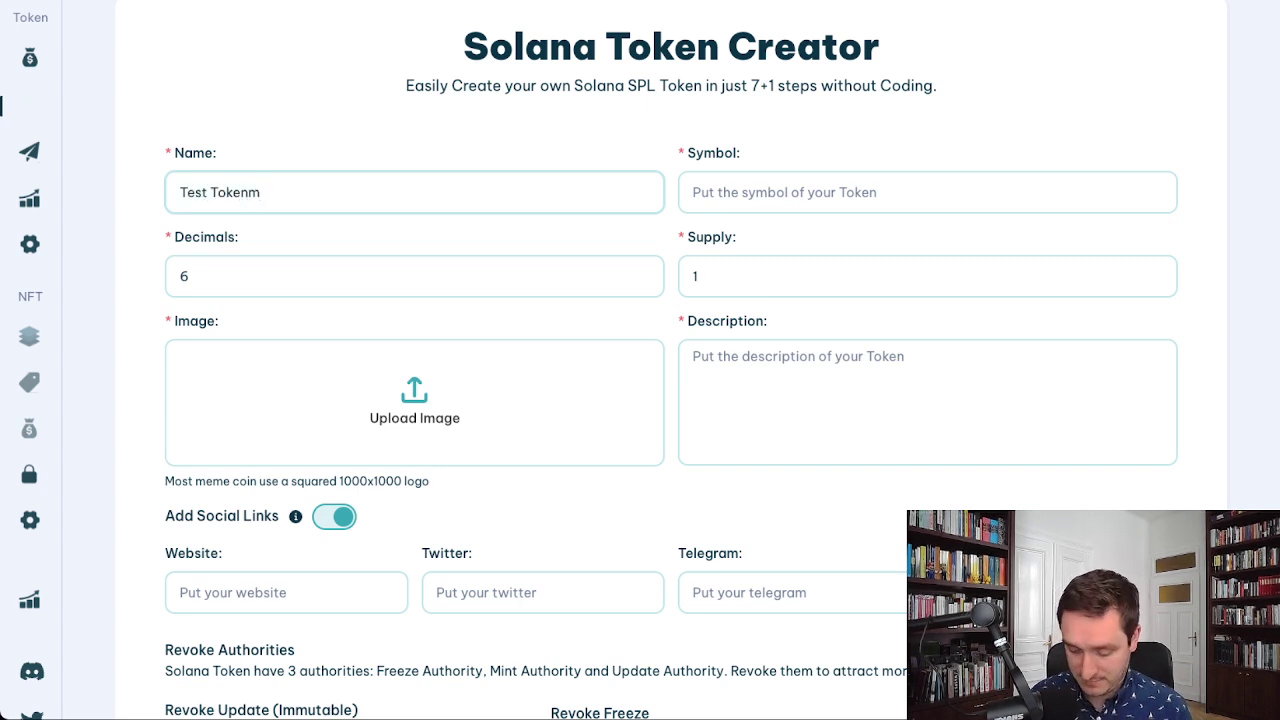
{"action": "key", "text": "BackSpace"}
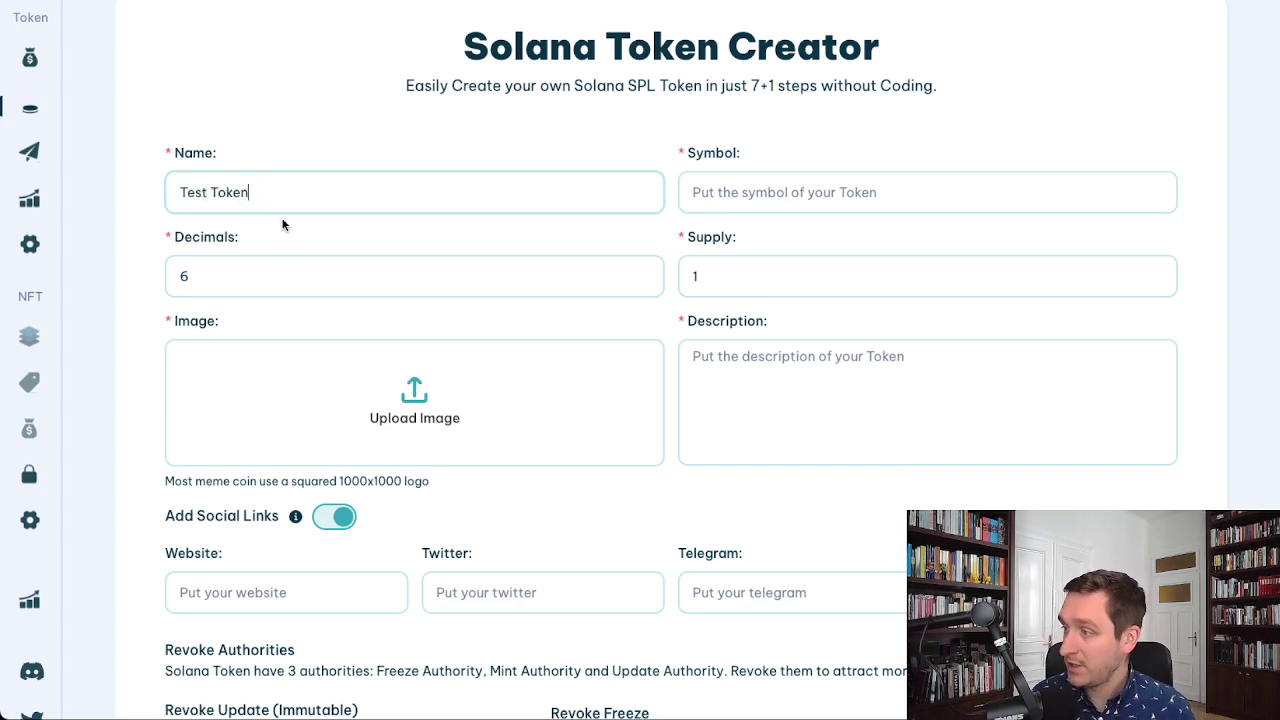
{"action": "left_click", "coordinate": [740, 188]}
{"action": "type", "text": "TEST"}
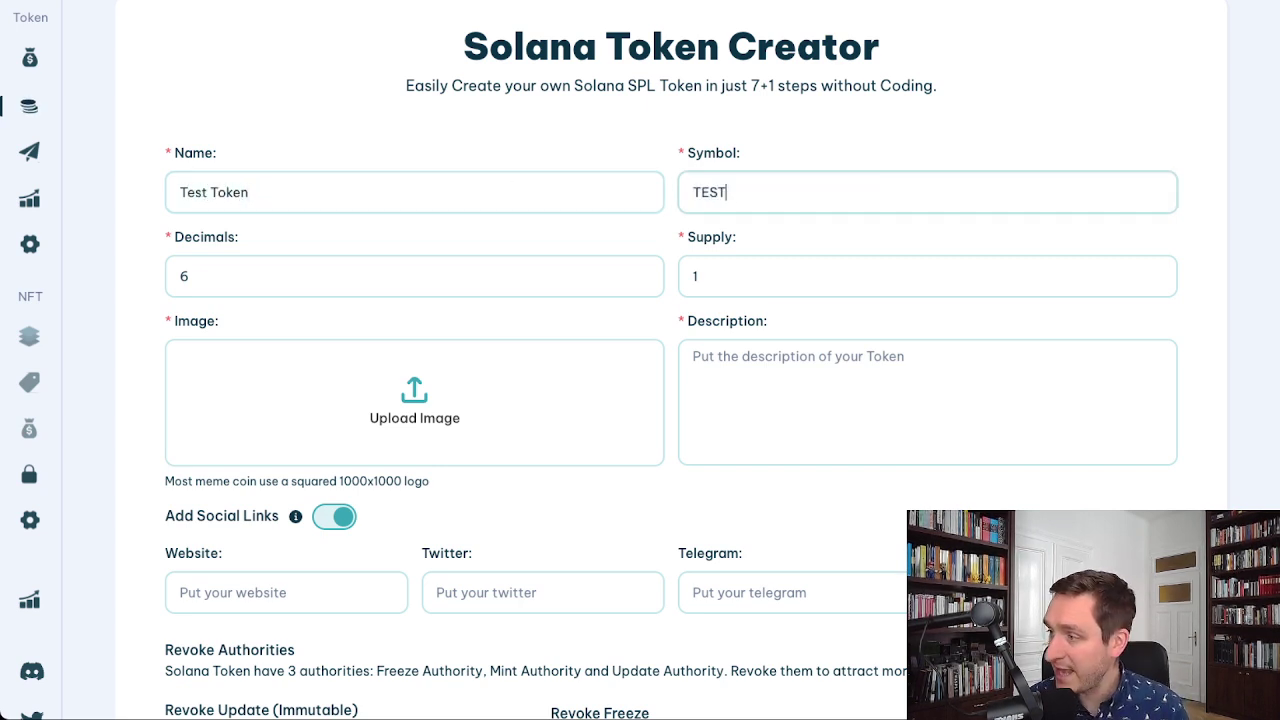
{"action": "left_click", "coordinate": [752, 262]}
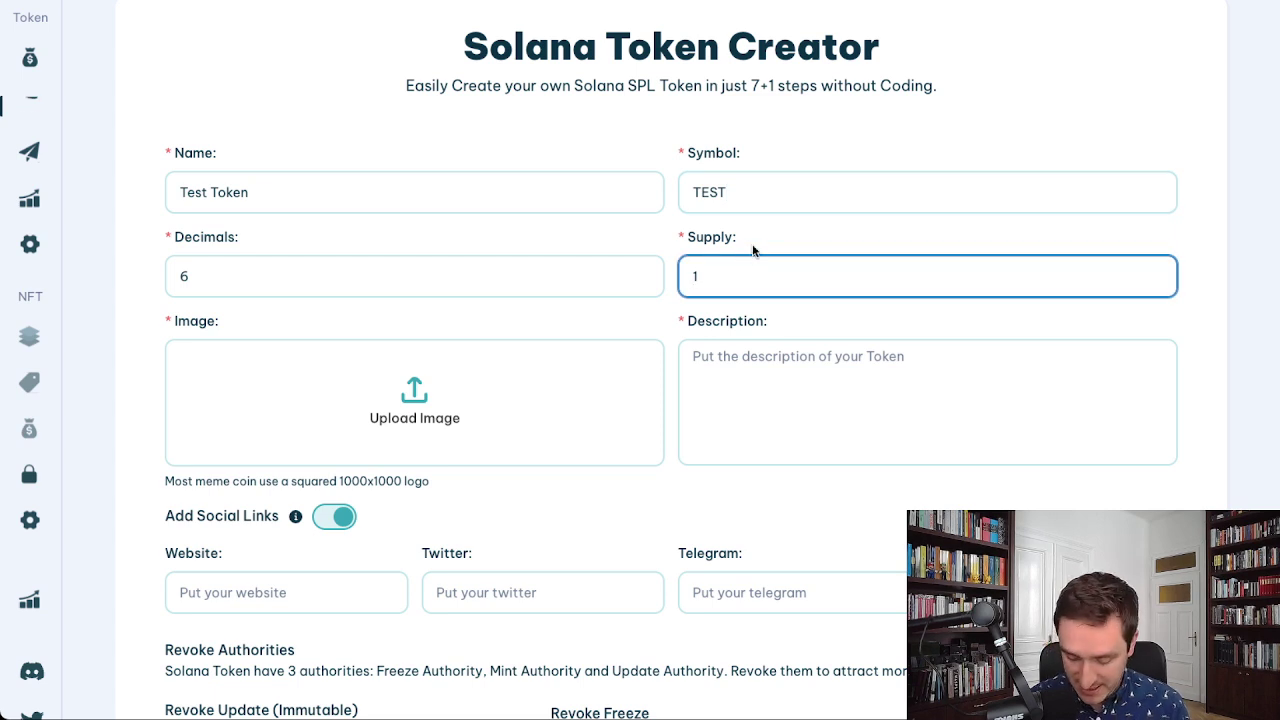
{"action": "type", "text": "000"}
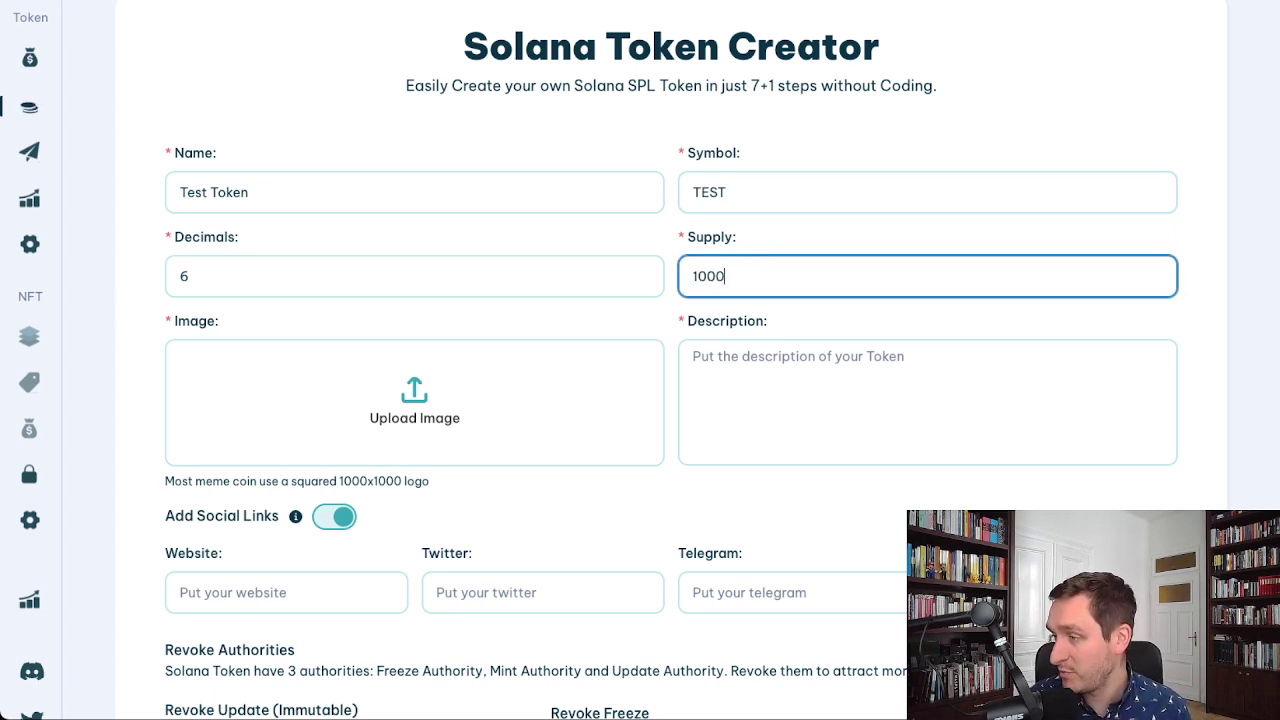
{"action": "type", "text": "000000"}
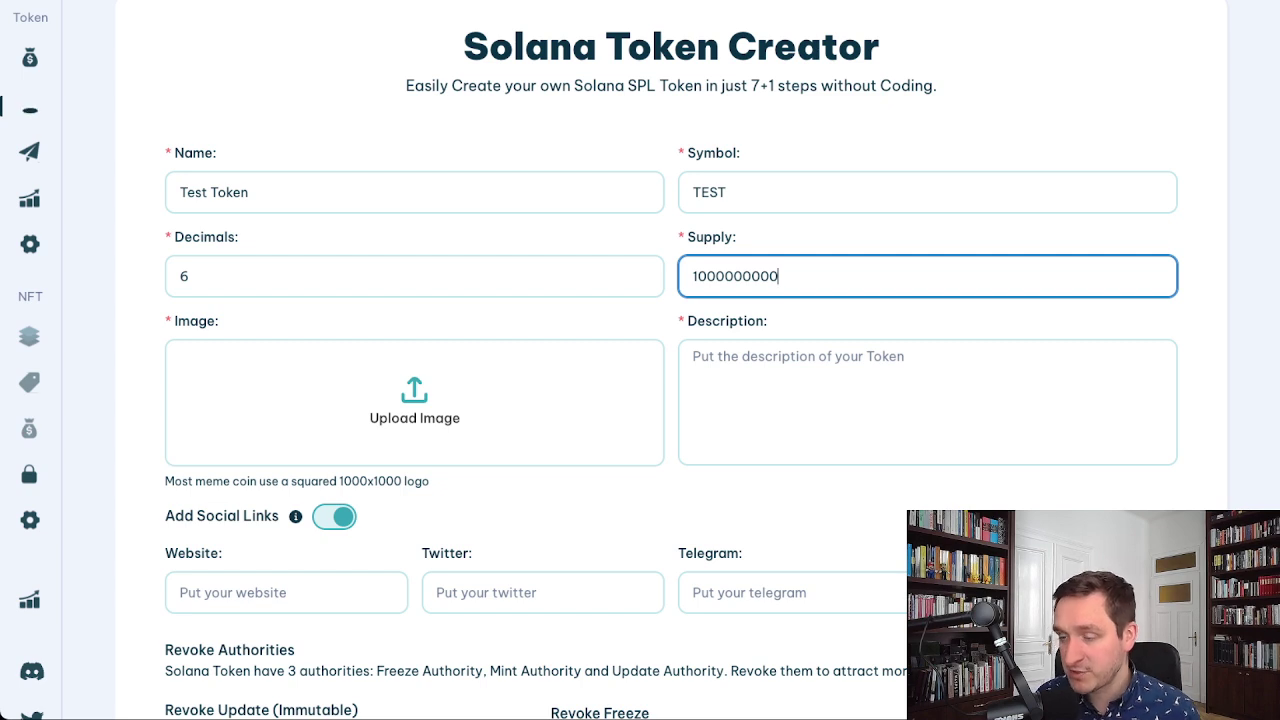
{"action": "left_click", "coordinate": [242, 280]}
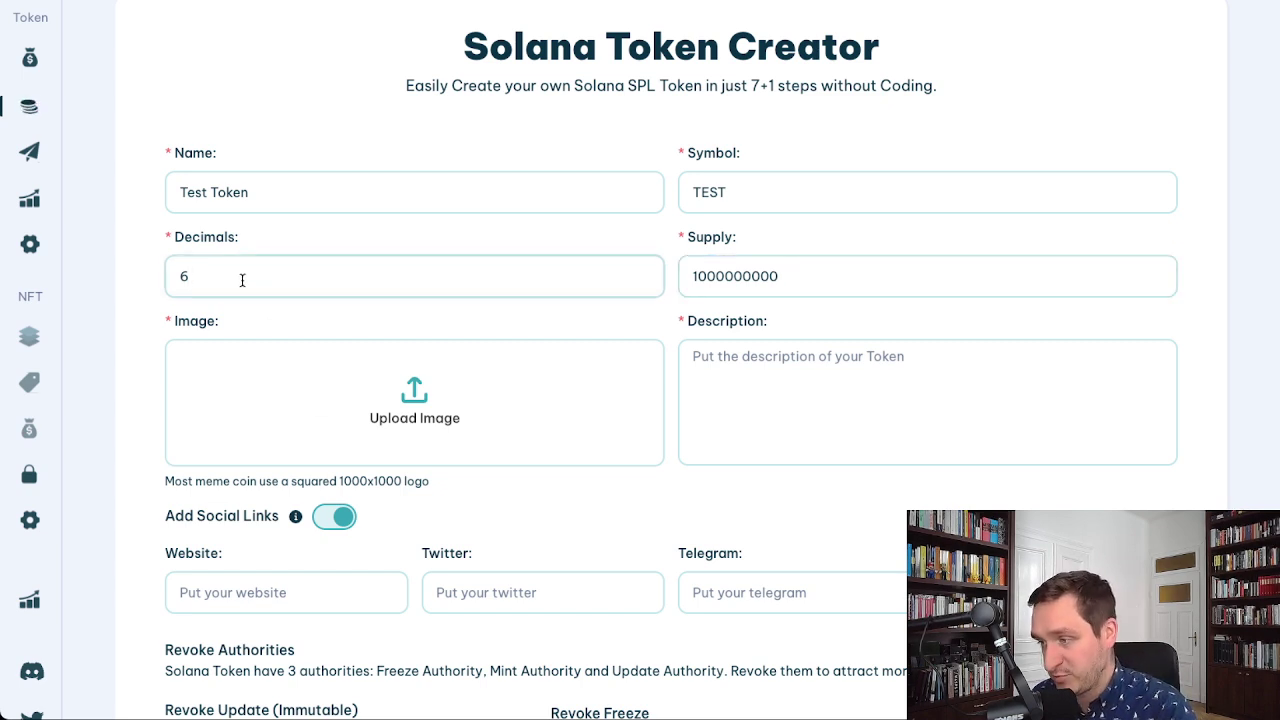
{"action": "left_click", "coordinate": [825, 396]}
{"action": "type", "text": "This is test"}
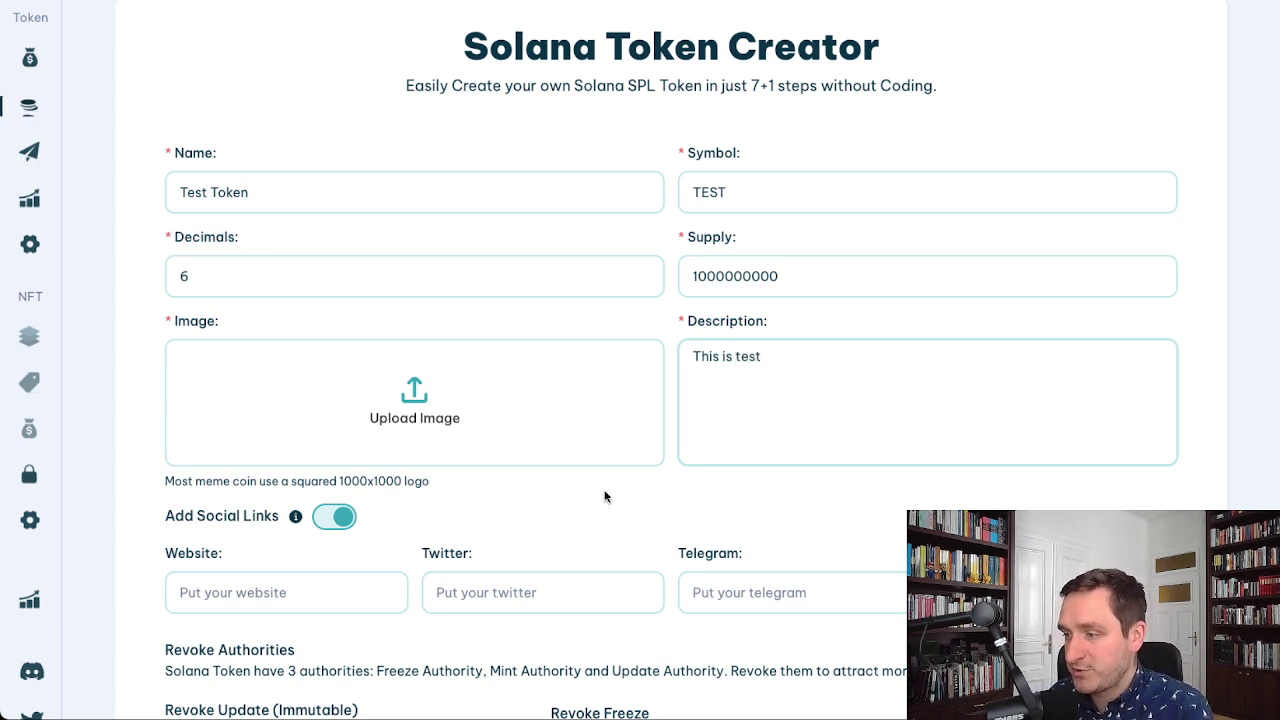
Turn the token's social links option off and back on
{"action": "scroll", "coordinate": [600, 492], "scroll_direction": "down", "scroll_amount": 3}
{"action": "scroll", "coordinate": [588, 492], "scroll_direction": "up", "scroll_amount": 1}
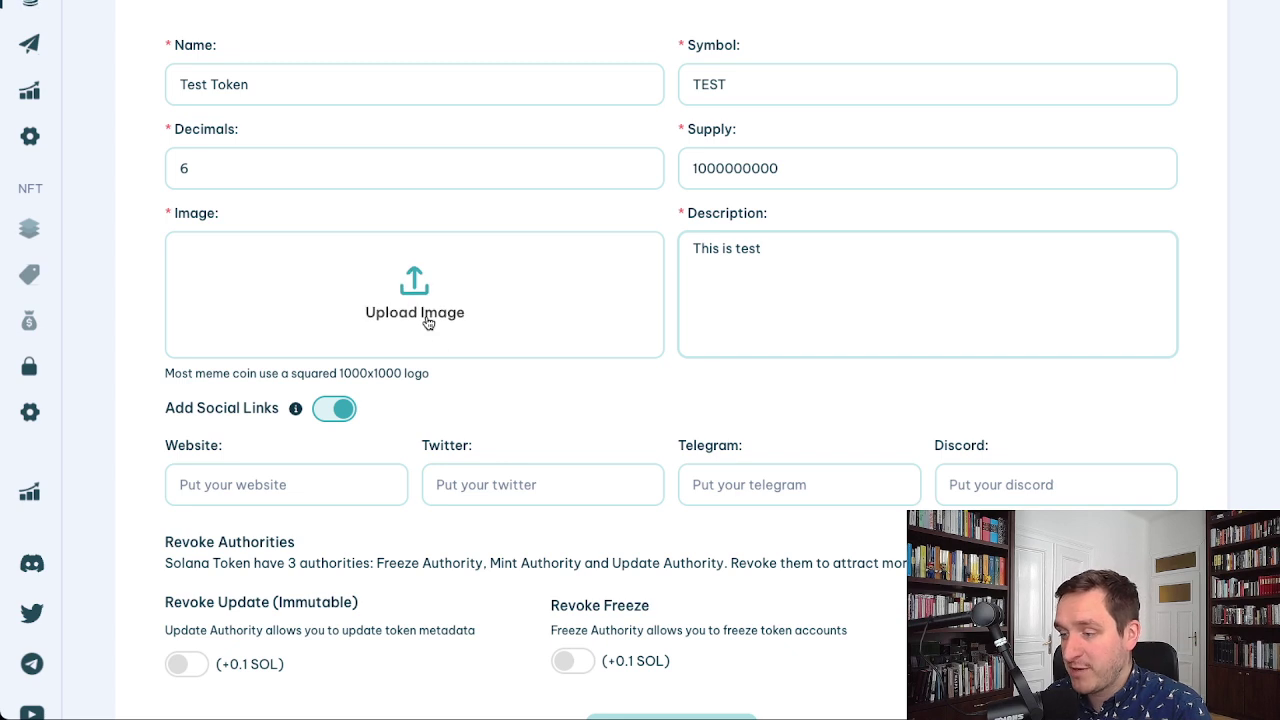
{"action": "scroll", "coordinate": [720, 388], "scroll_direction": "down", "scroll_amount": 1}
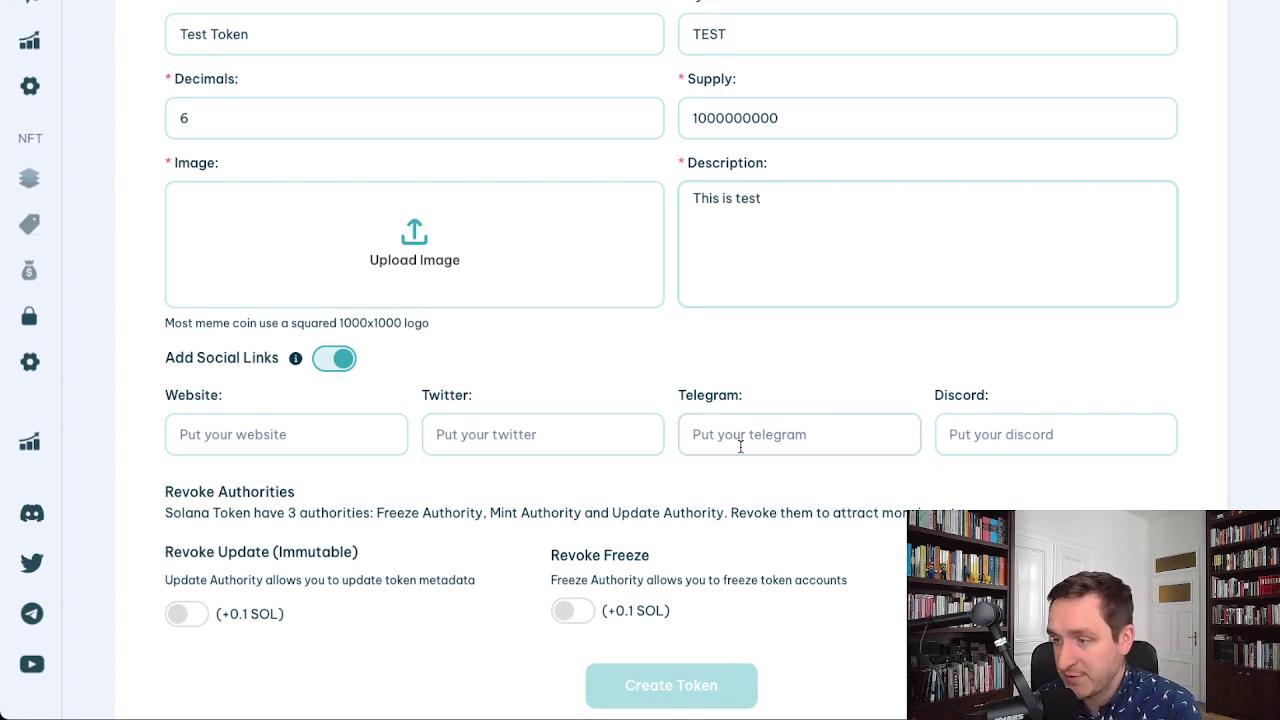
{"action": "scroll", "coordinate": [423, 497], "scroll_direction": "down", "scroll_amount": 1}
{"action": "left_click", "coordinate": [348, 288]}
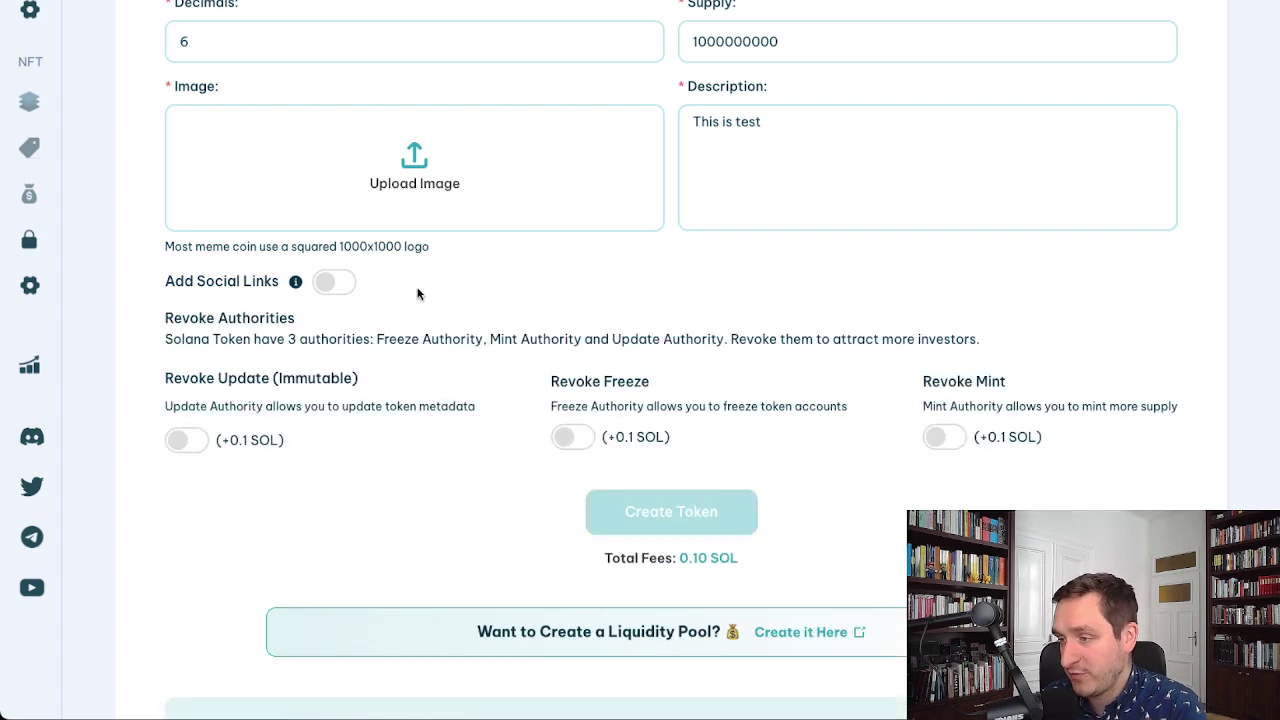
{"action": "left_click", "coordinate": [334, 288]}
{"action": "scroll", "coordinate": [605, 371], "scroll_direction": "down", "scroll_amount": 2}
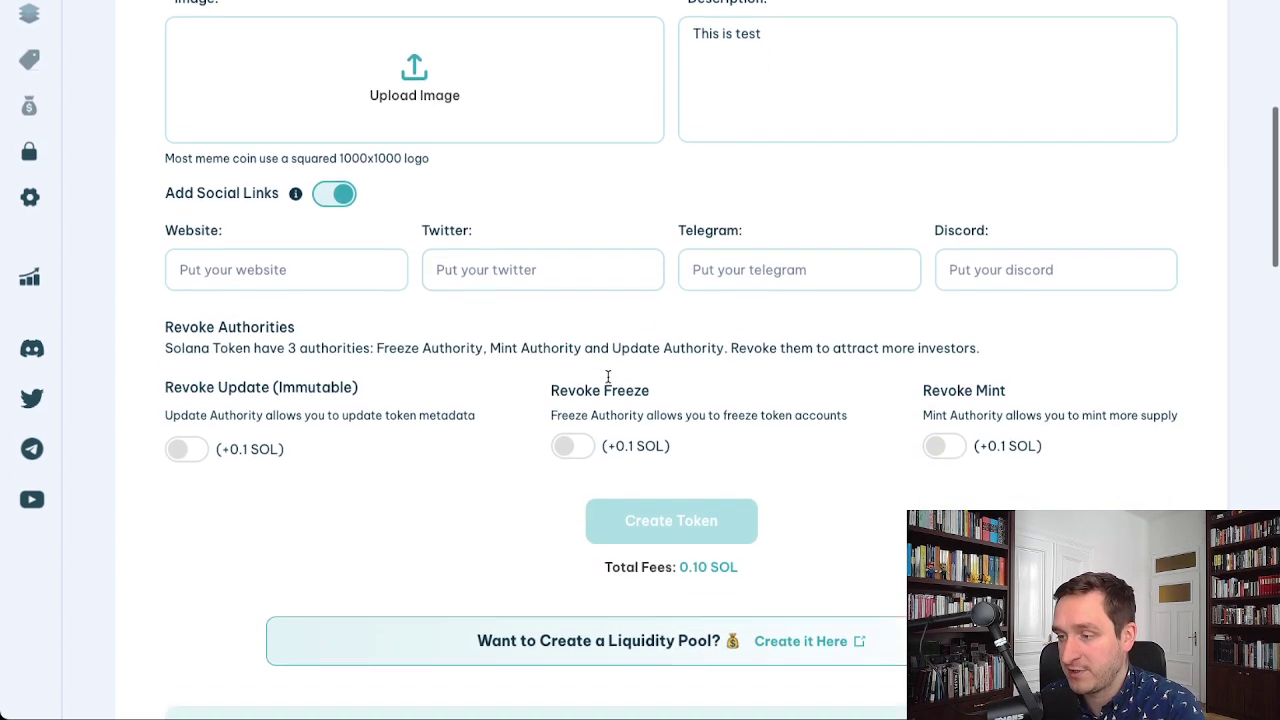
{"action": "scroll", "coordinate": [346, 446], "scroll_direction": "down", "scroll_amount": 1}
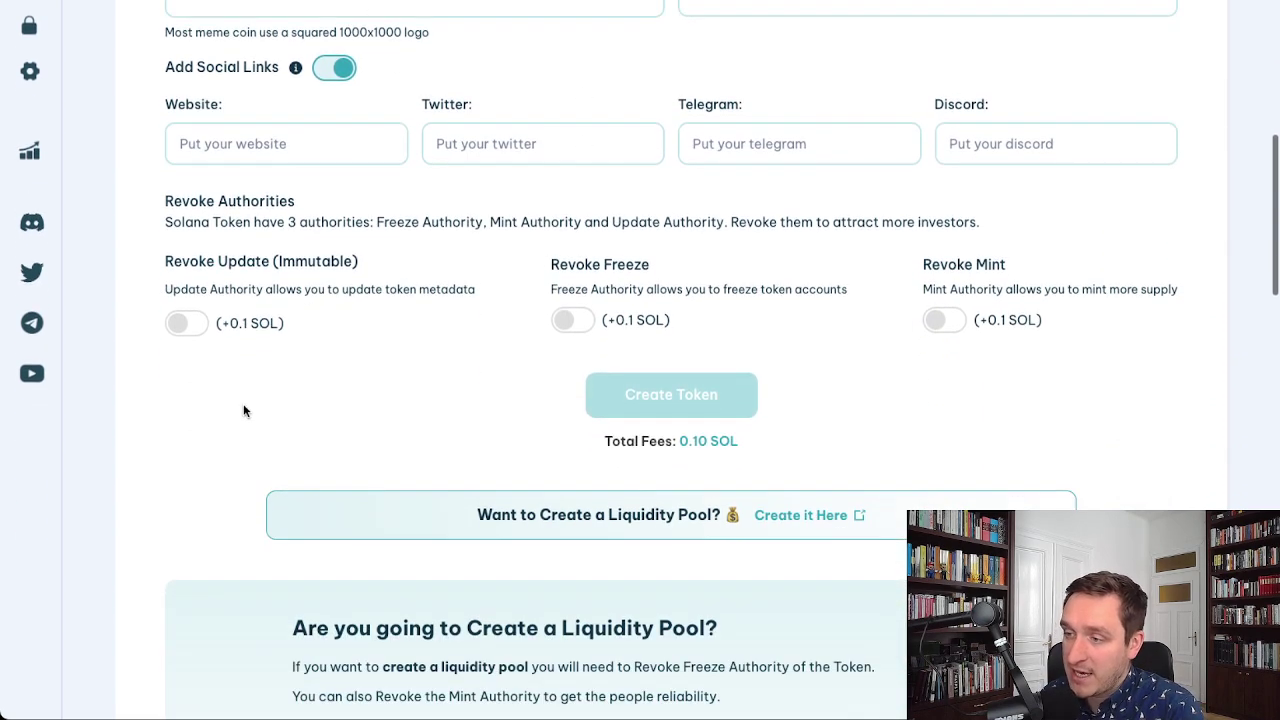
{"action": "left_click", "coordinate": [186, 324]}
{"action": "left_click", "coordinate": [566, 321]}
{"action": "left_click", "coordinate": [945, 321]}
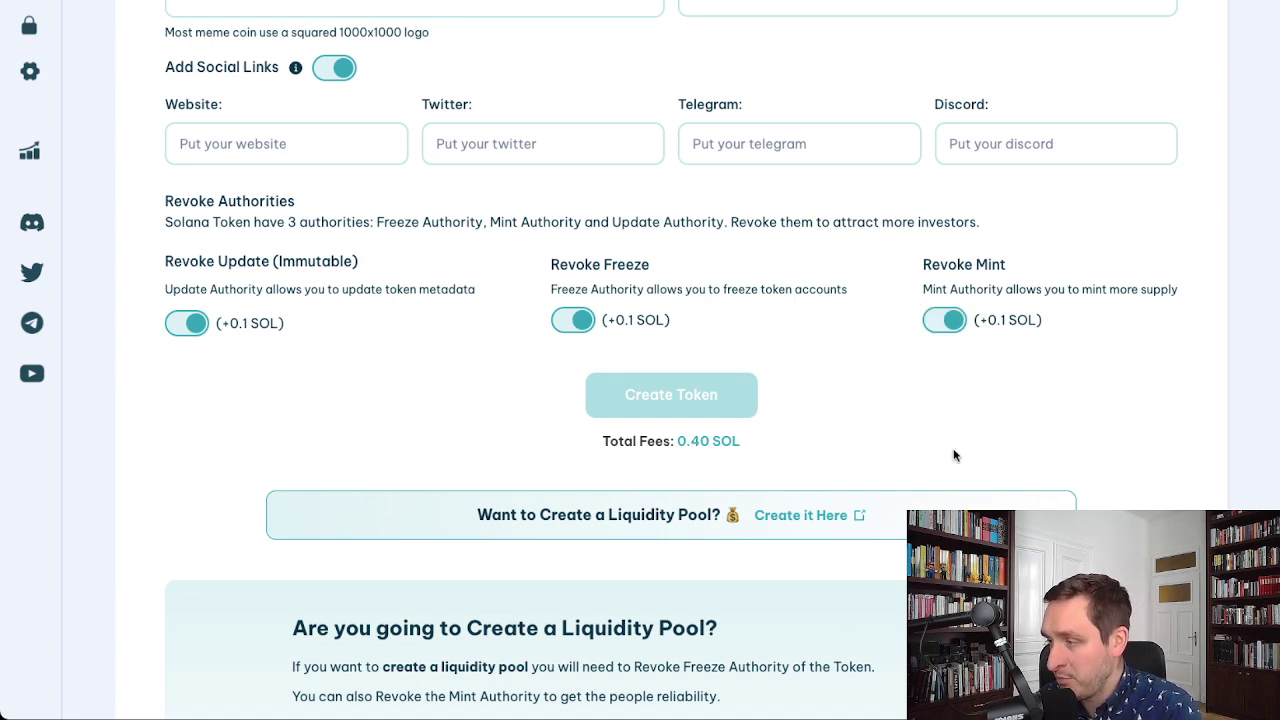
{"action": "left_click", "coordinate": [191, 324]}
{"action": "left_click", "coordinate": [588, 321]}
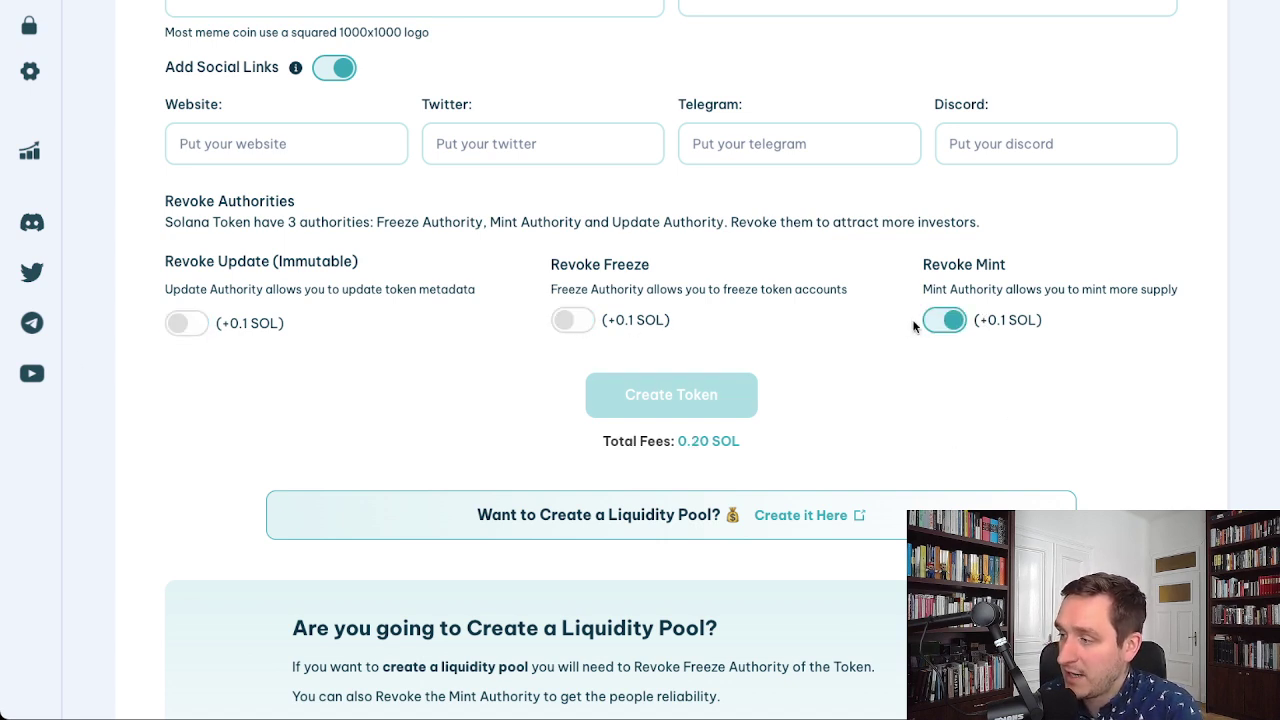
{"action": "left_click", "coordinate": [952, 321]}
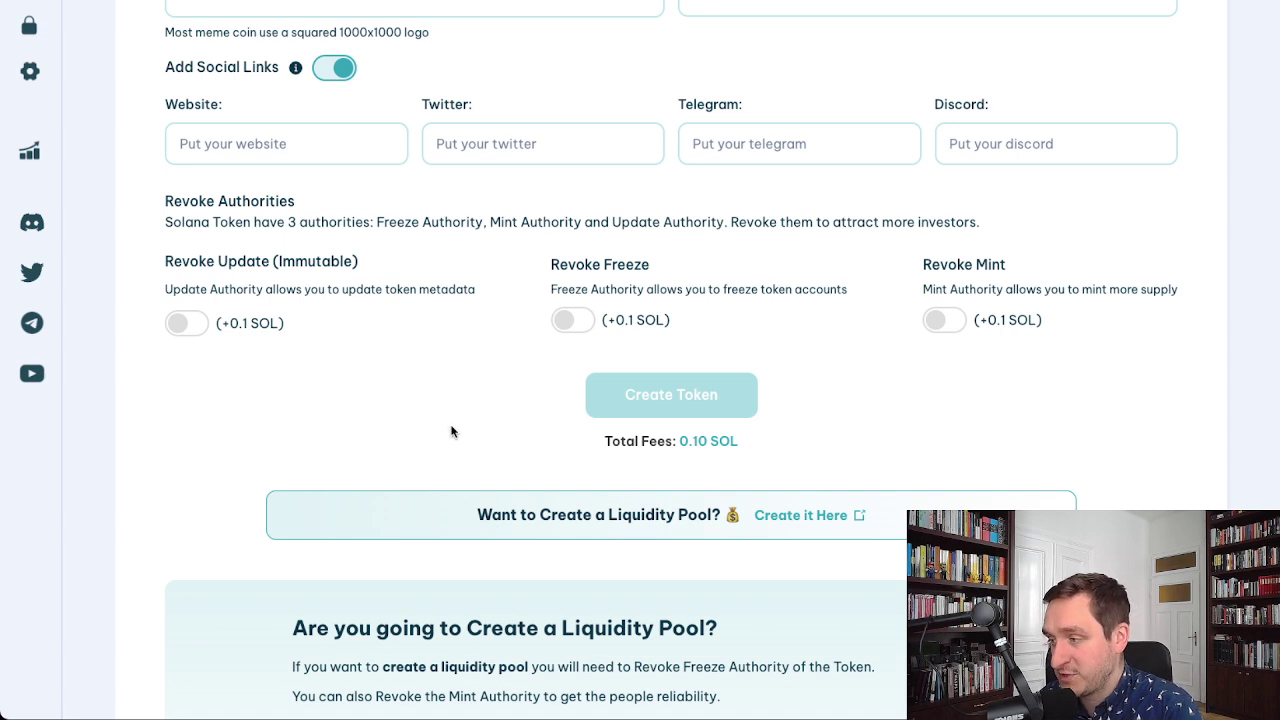
Enable revoking the token's update, freeze and mint authorities
{"action": "left_click", "coordinate": [172, 323]}
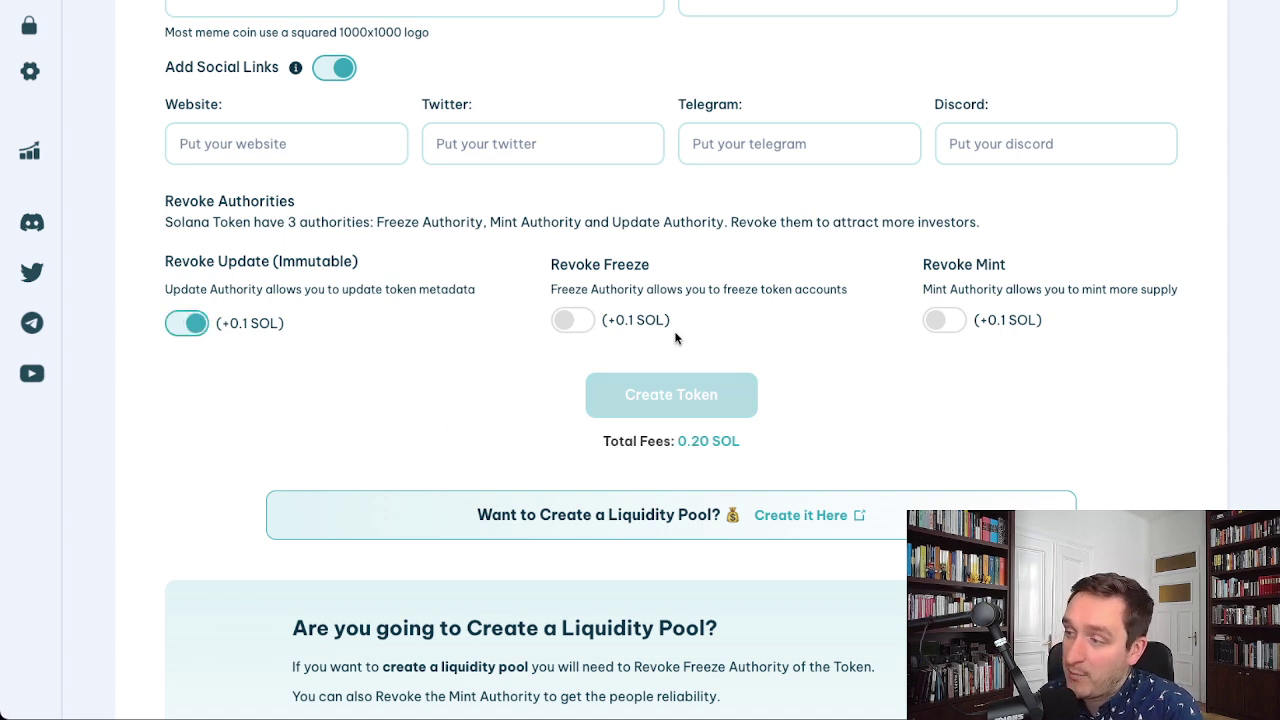
{"action": "left_click", "coordinate": [563, 320]}
{"action": "left_click", "coordinate": [932, 320]}
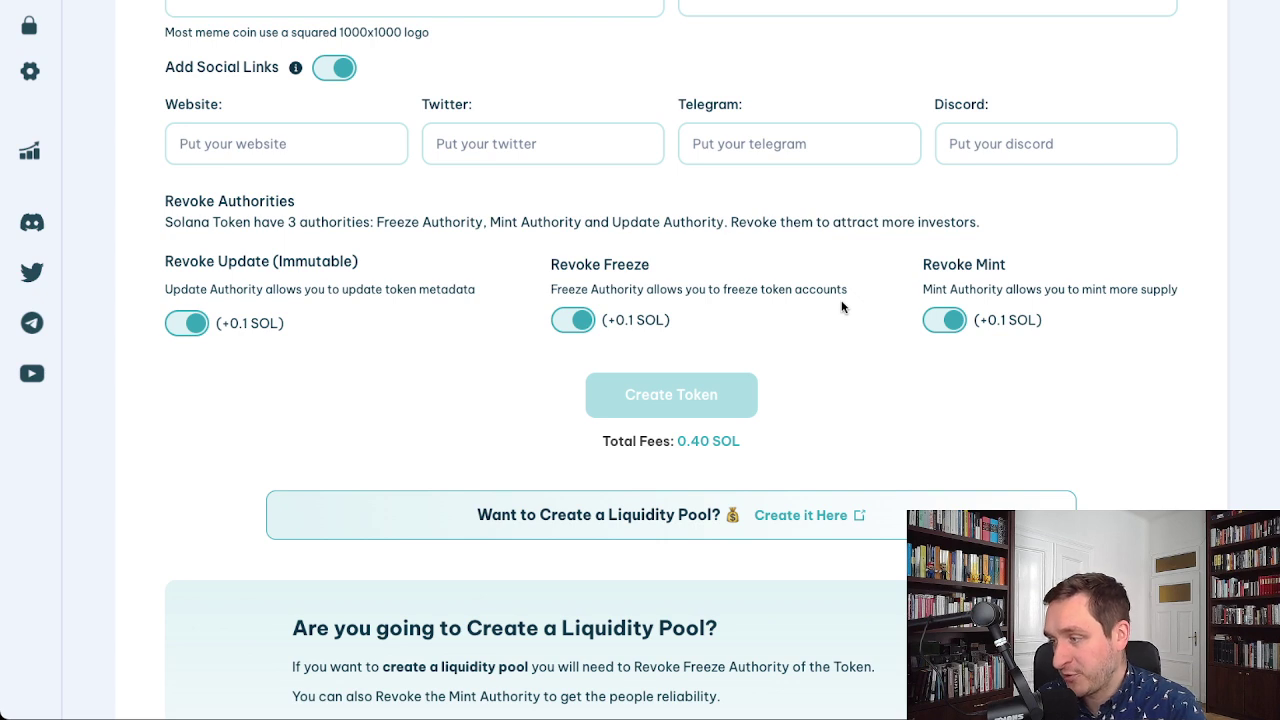
Review the completed token form and open the linked page for creating a liquidity pool
{"action": "scroll", "coordinate": [842, 307], "scroll_direction": "up", "scroll_amount": 1}
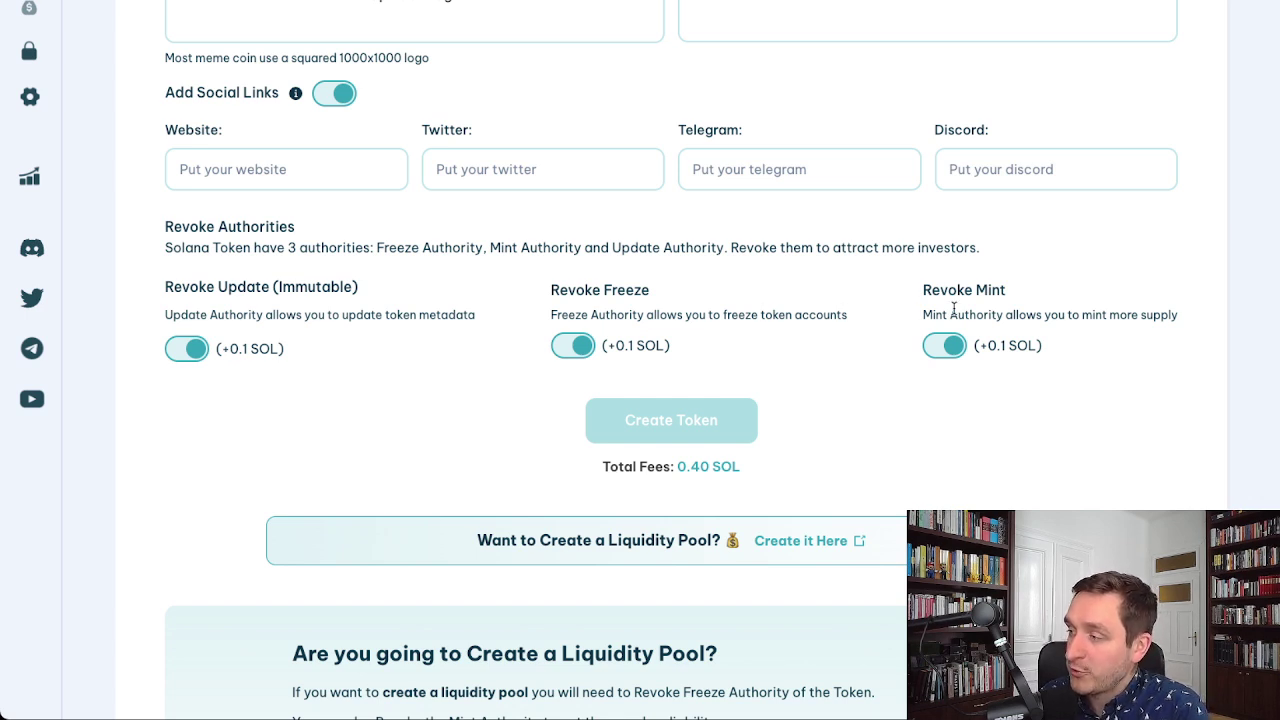
{"action": "scroll", "coordinate": [954, 308], "scroll_direction": "up", "scroll_amount": 4}
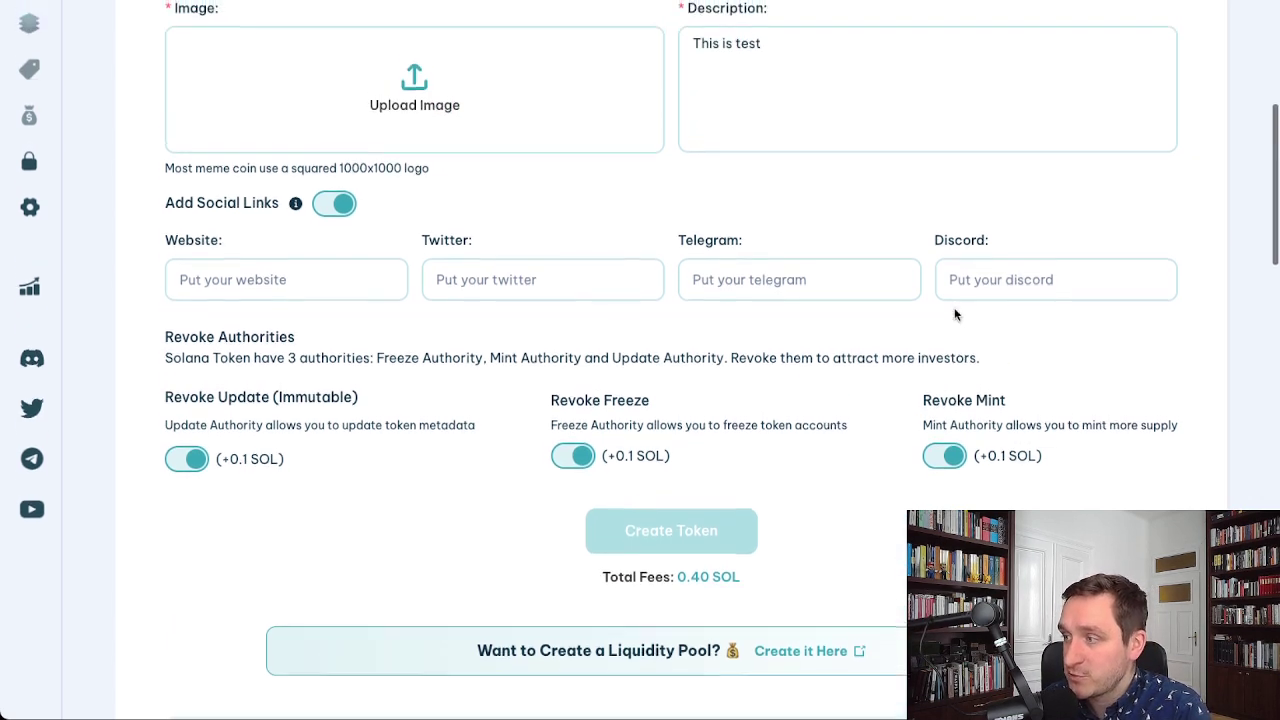
{"action": "scroll", "coordinate": [954, 315], "scroll_direction": "up", "scroll_amount": 1}
{"action": "scroll", "coordinate": [781, 406], "scroll_direction": "down", "scroll_amount": 2}
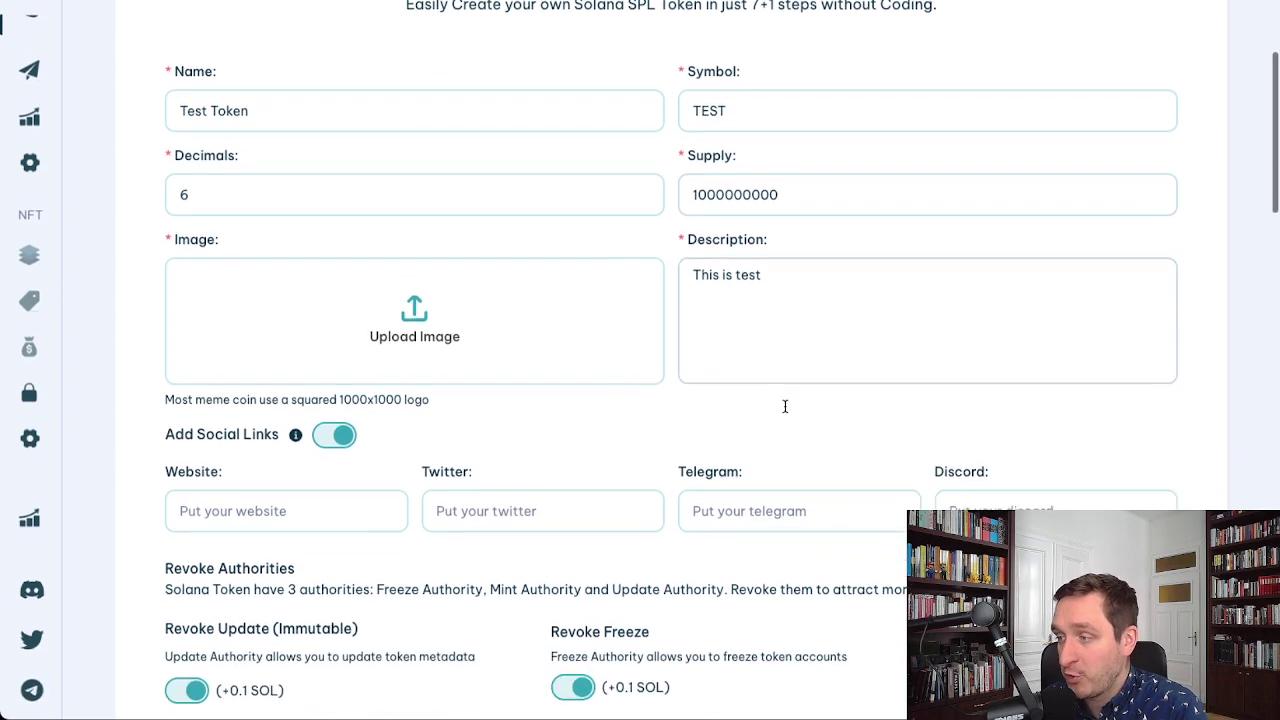
{"action": "scroll", "coordinate": [793, 408], "scroll_direction": "down", "scroll_amount": 2}
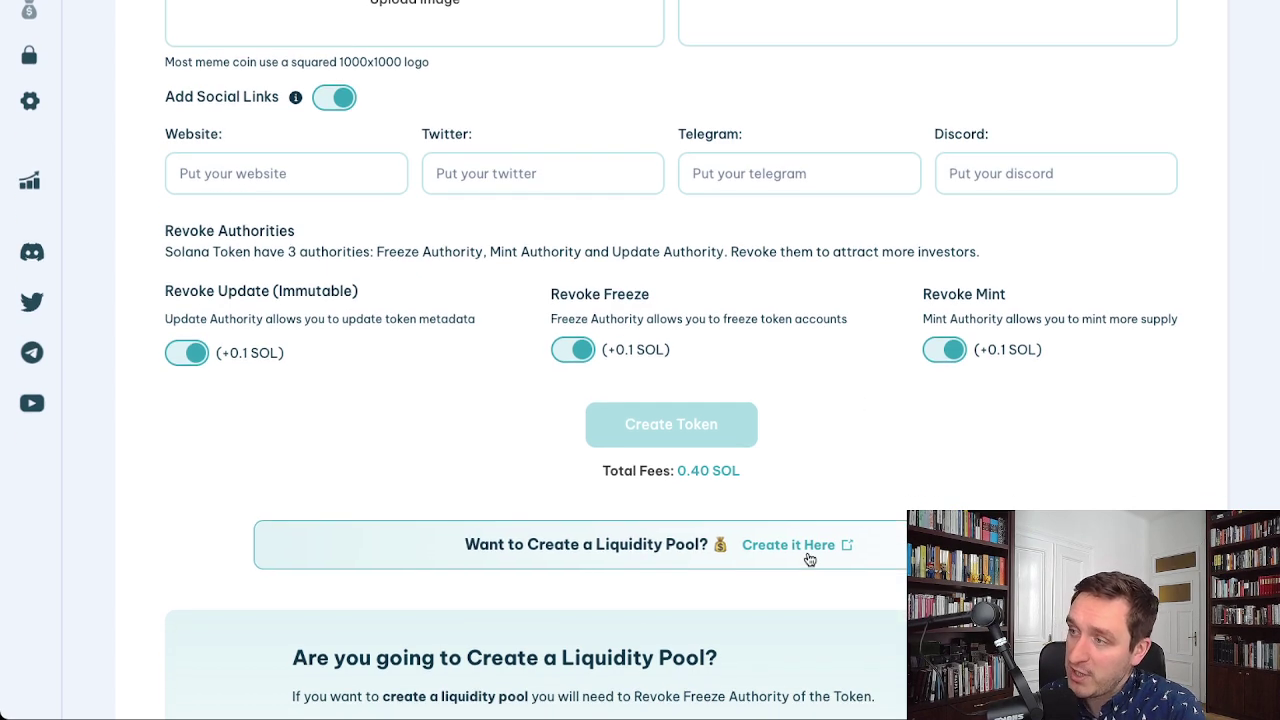
{"action": "left_click", "coordinate": [808, 556]}
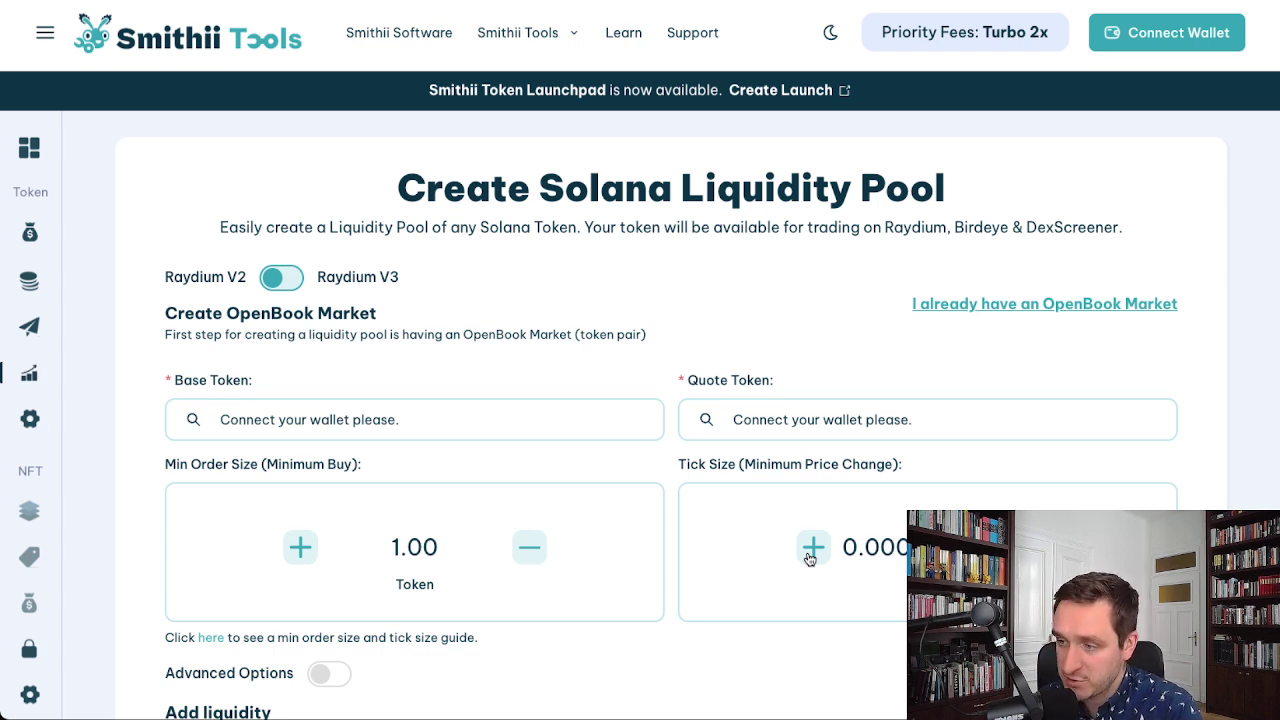
Compare the Raydium V3 and V2 pool forms and examine the V2 OpenBook market, liquidity and launch date settings
{"action": "left_click", "coordinate": [282, 281]}
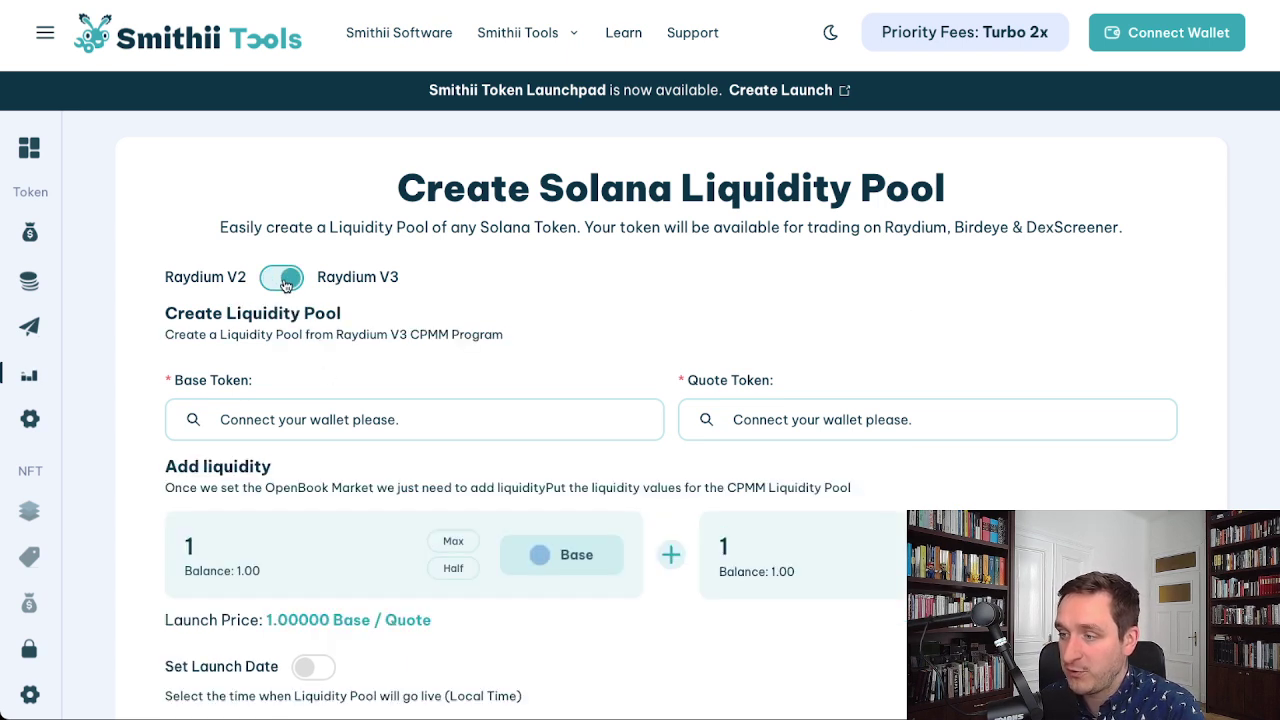
{"action": "left_click", "coordinate": [283, 281]}
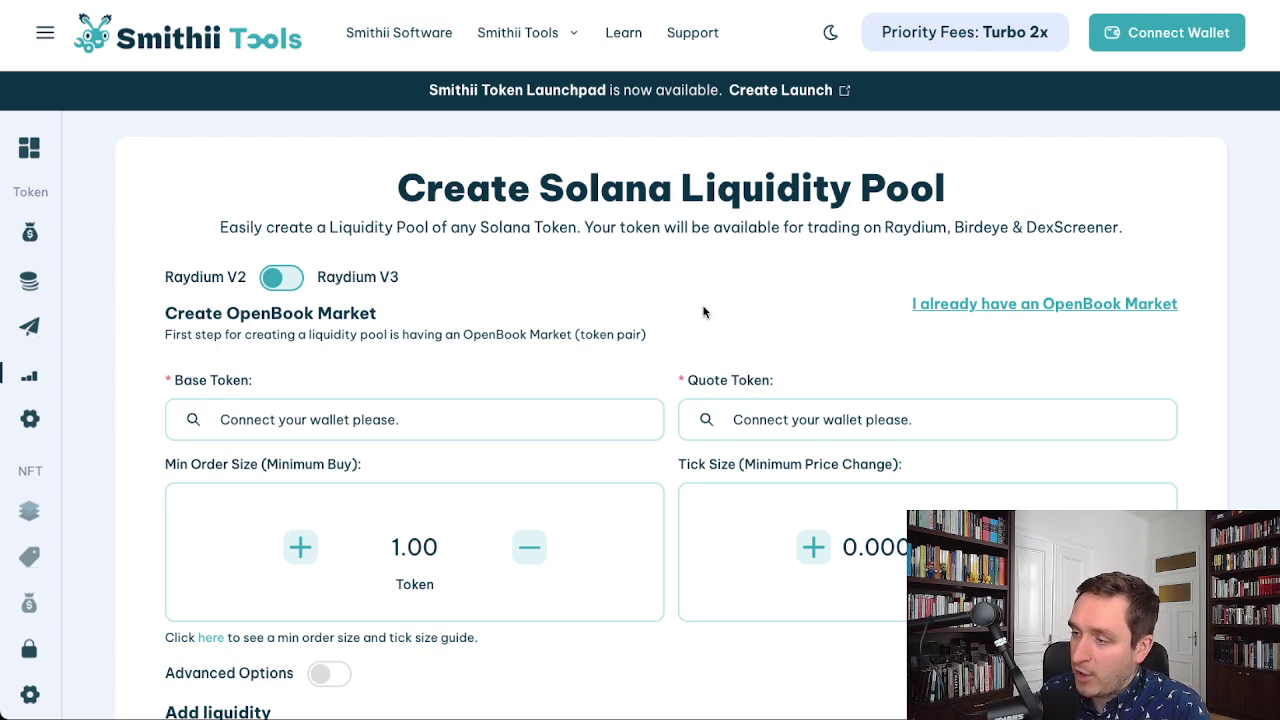
{"action": "scroll", "coordinate": [559, 338], "scroll_direction": "down", "scroll_amount": 1}
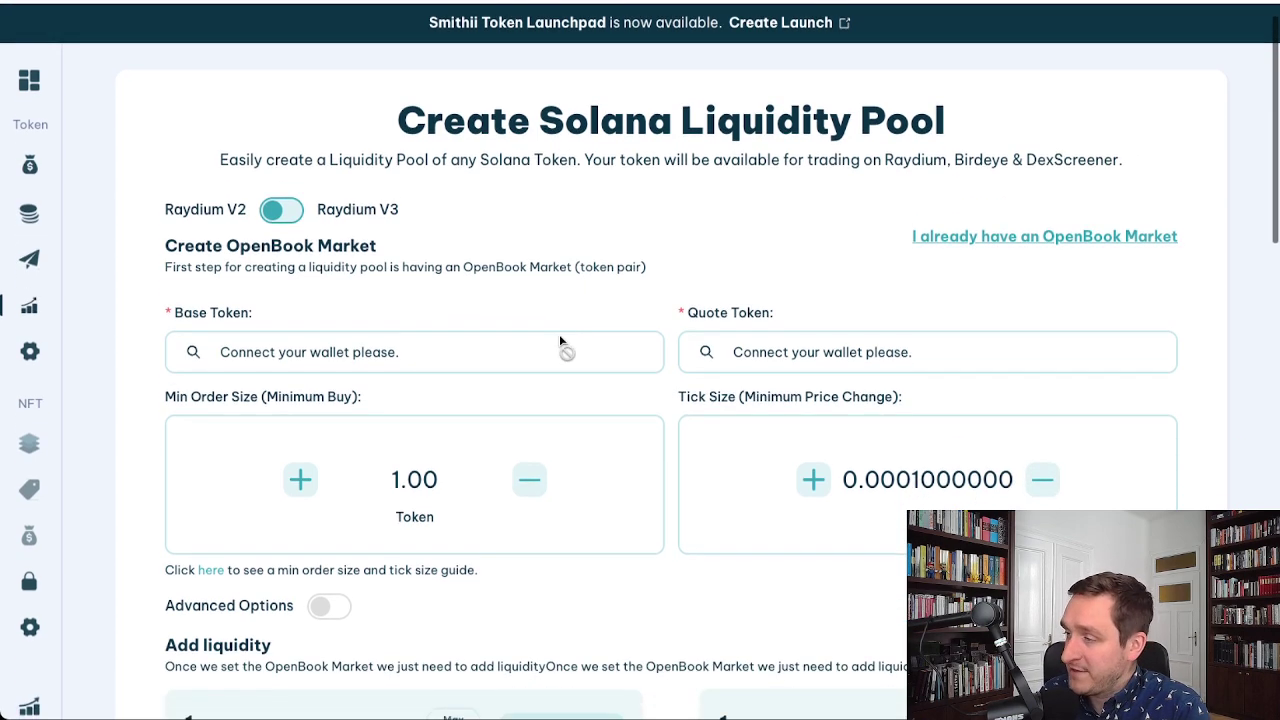
{"action": "scroll", "coordinate": [560, 341], "scroll_direction": "down", "scroll_amount": 1}
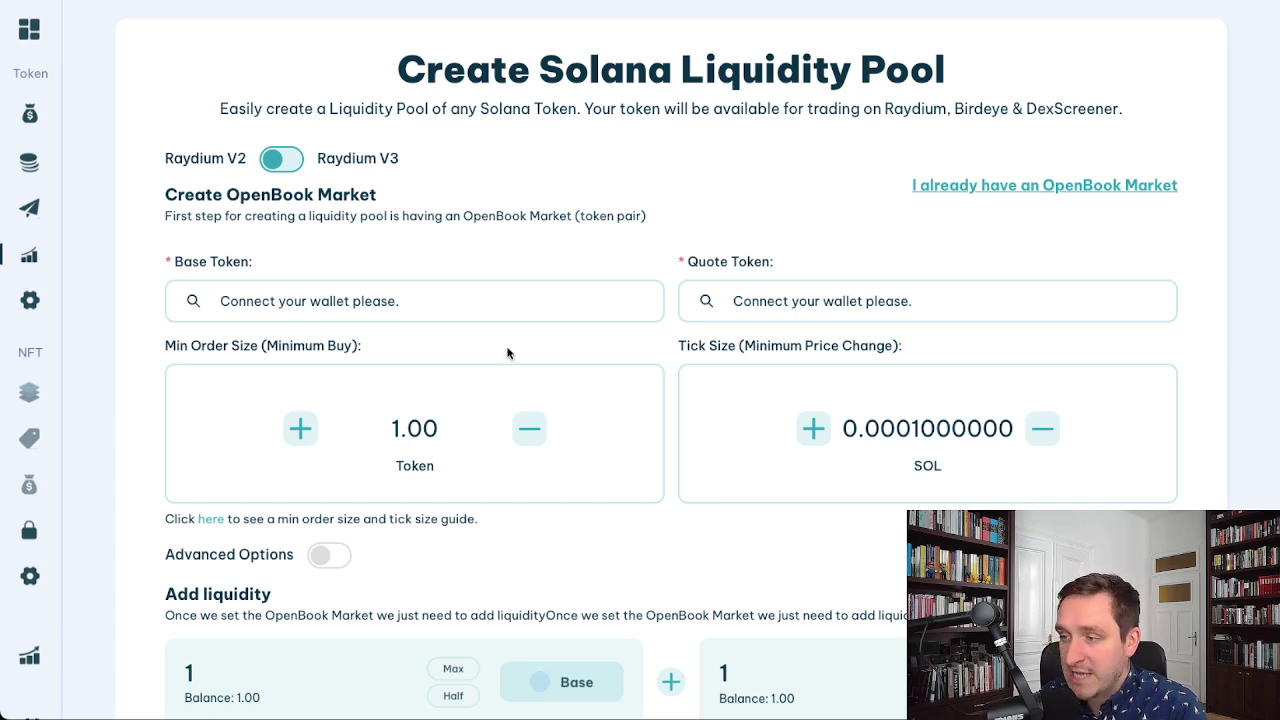
{"action": "scroll", "coordinate": [560, 240], "scroll_direction": "down", "scroll_amount": 1}
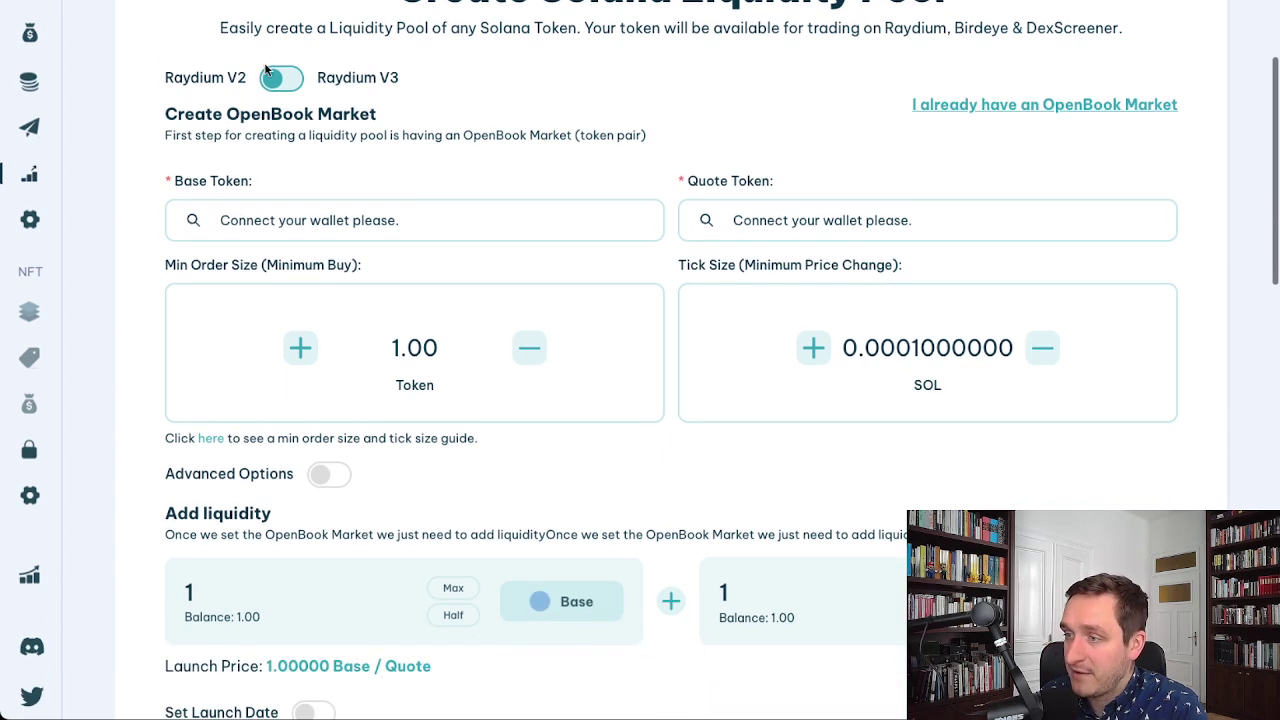
{"action": "scroll", "coordinate": [640, 170], "scroll_direction": "down", "scroll_amount": 1}
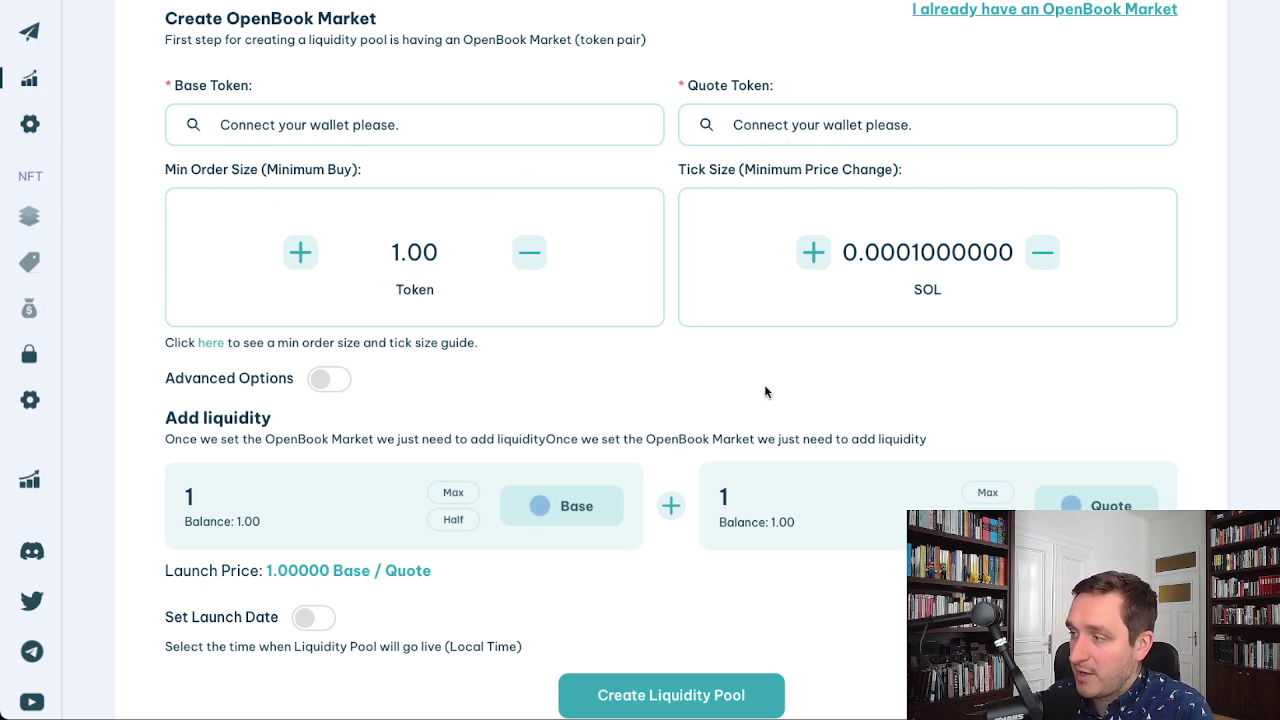
{"action": "scroll", "coordinate": [708, 403], "scroll_direction": "down", "scroll_amount": 1}
{"action": "scroll", "coordinate": [708, 403], "scroll_direction": "down", "scroll_amount": 2}
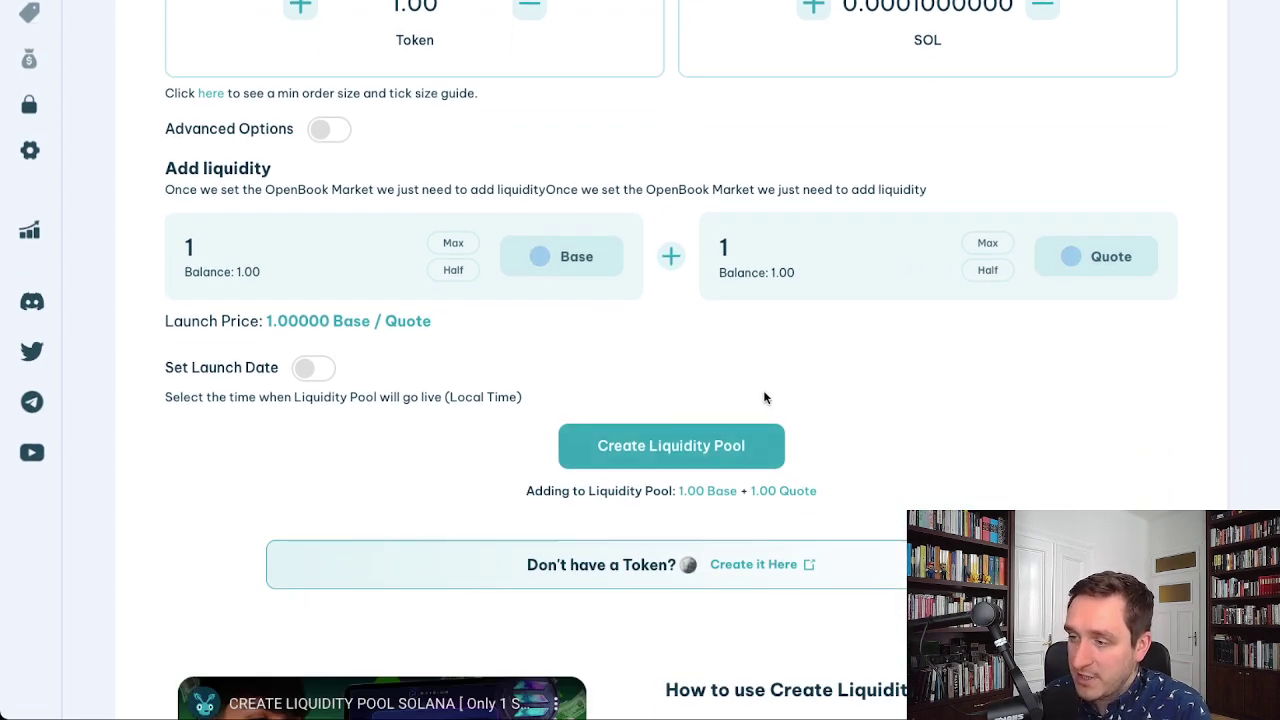
Switch the liquidity pool form to Raydium V3
{"action": "scroll", "coordinate": [755, 385], "scroll_direction": "up", "scroll_amount": 3}
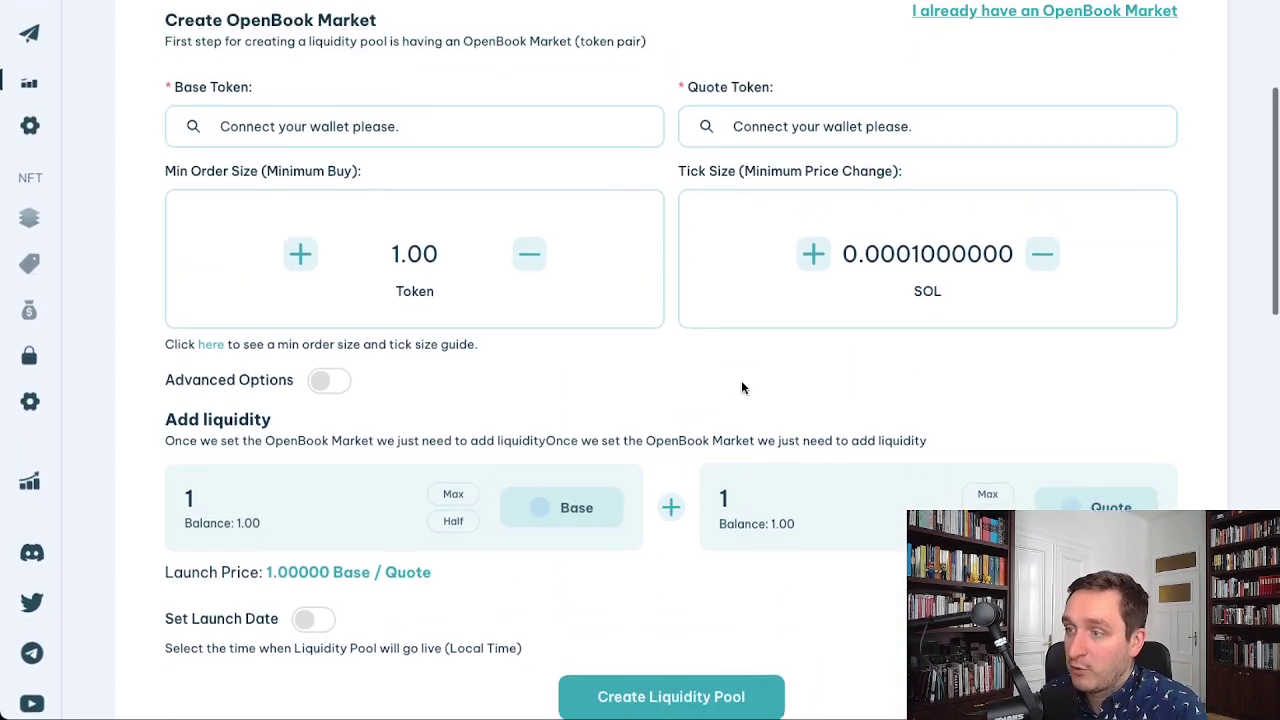
{"action": "scroll", "coordinate": [741, 388], "scroll_direction": "up", "scroll_amount": 1}
{"action": "scroll", "coordinate": [736, 382], "scroll_direction": "up", "scroll_amount": 2}
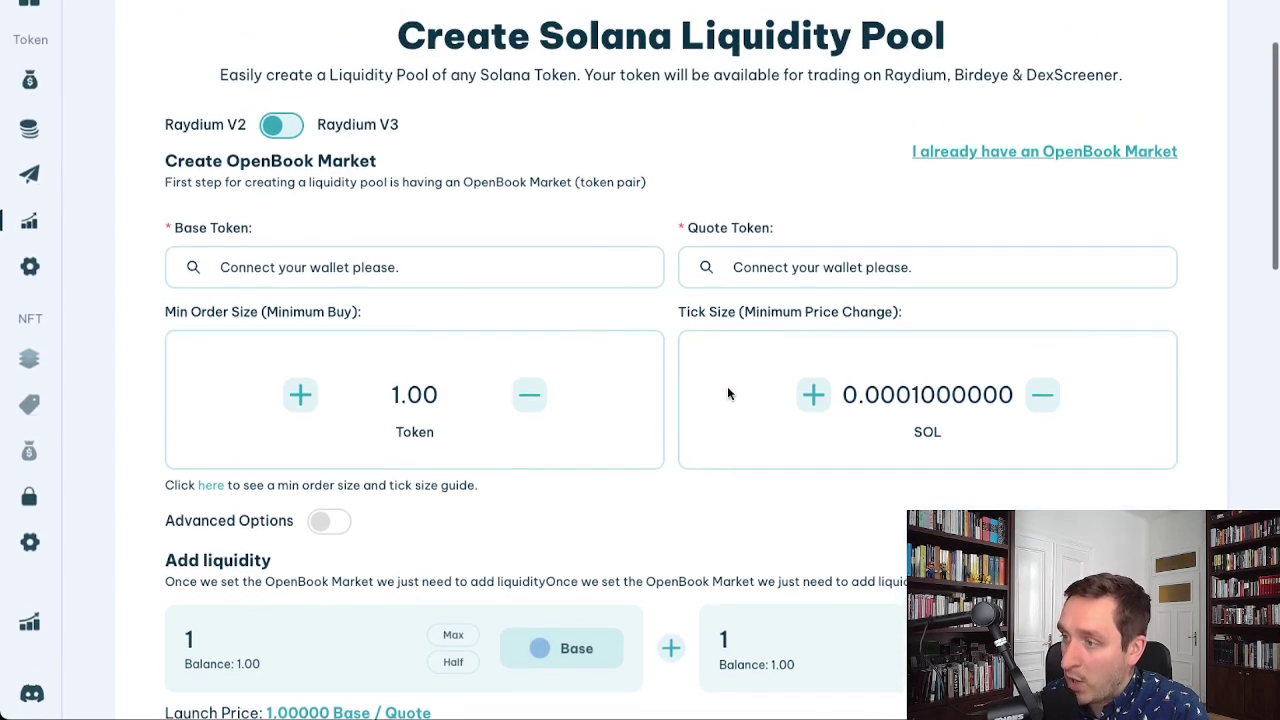
{"action": "scroll", "coordinate": [727, 393], "scroll_direction": "up", "scroll_amount": 1}
{"action": "left_click", "coordinate": [284, 184]}
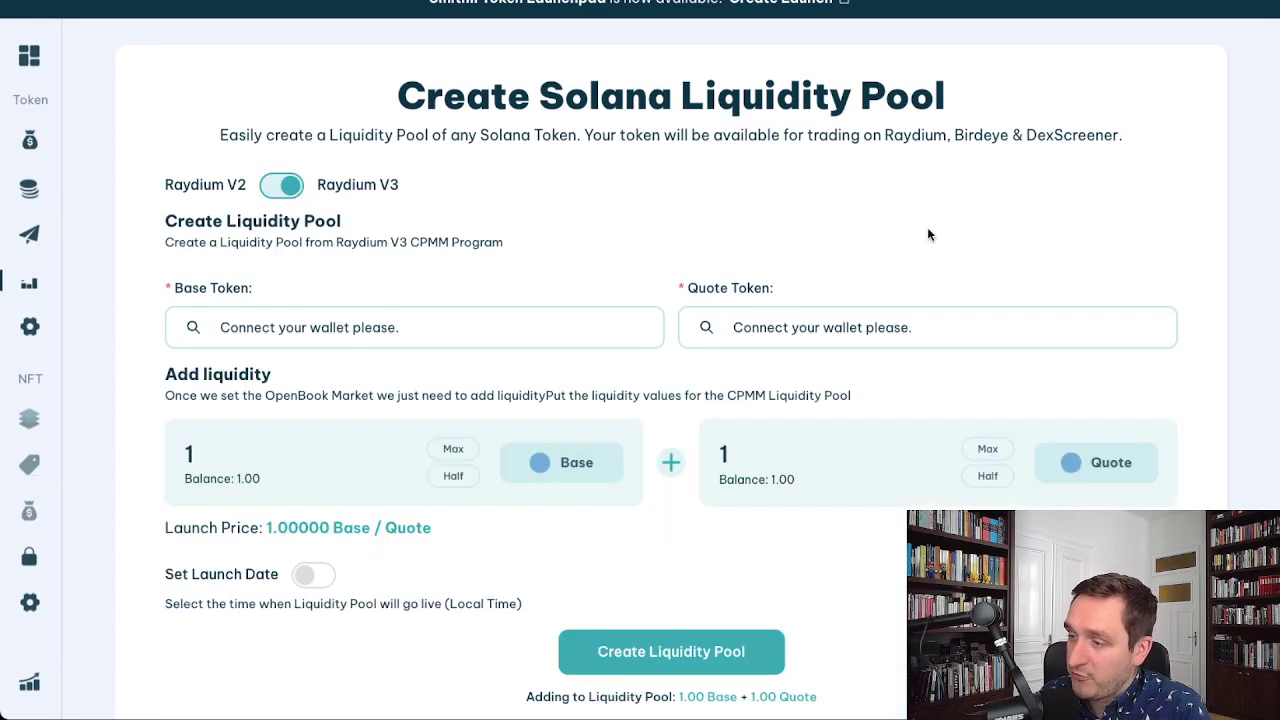
Review the Raydium V3 liquidity settings and enable setting a launch date for the pool
{"action": "scroll", "coordinate": [794, 265], "scroll_direction": "down", "scroll_amount": 3}
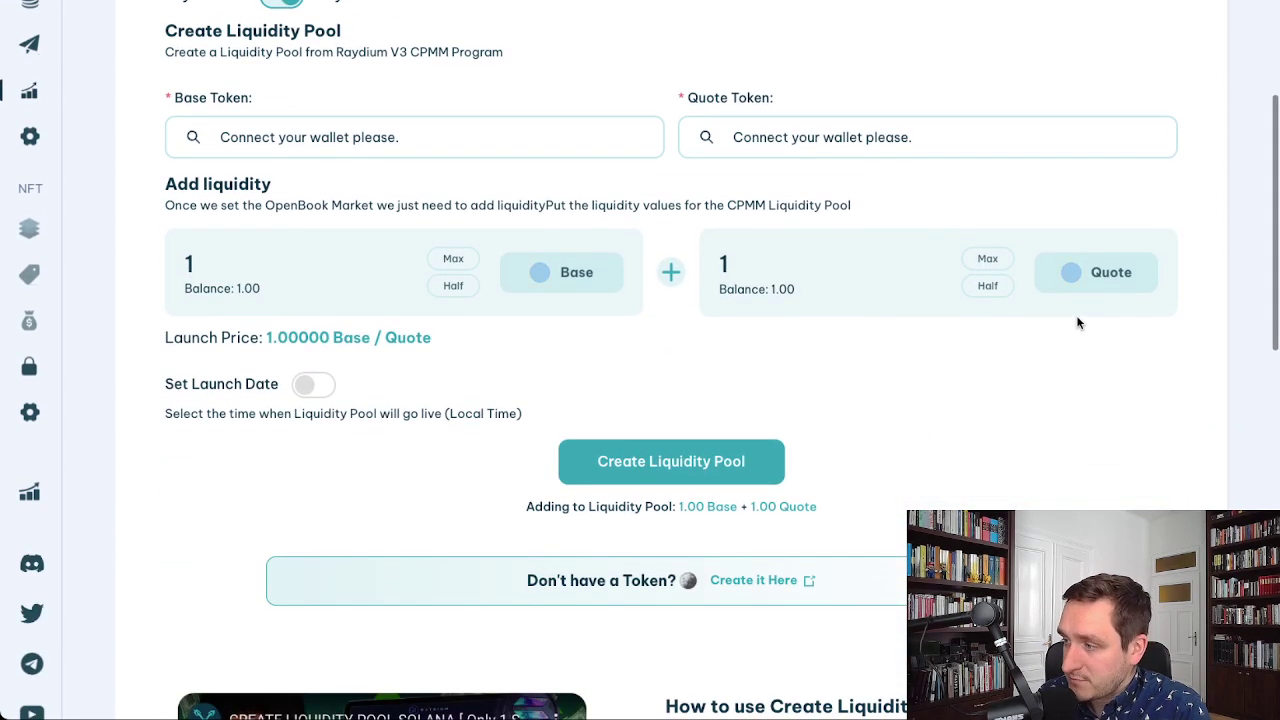
{"action": "scroll", "coordinate": [806, 329], "scroll_direction": "up", "scroll_amount": 2}
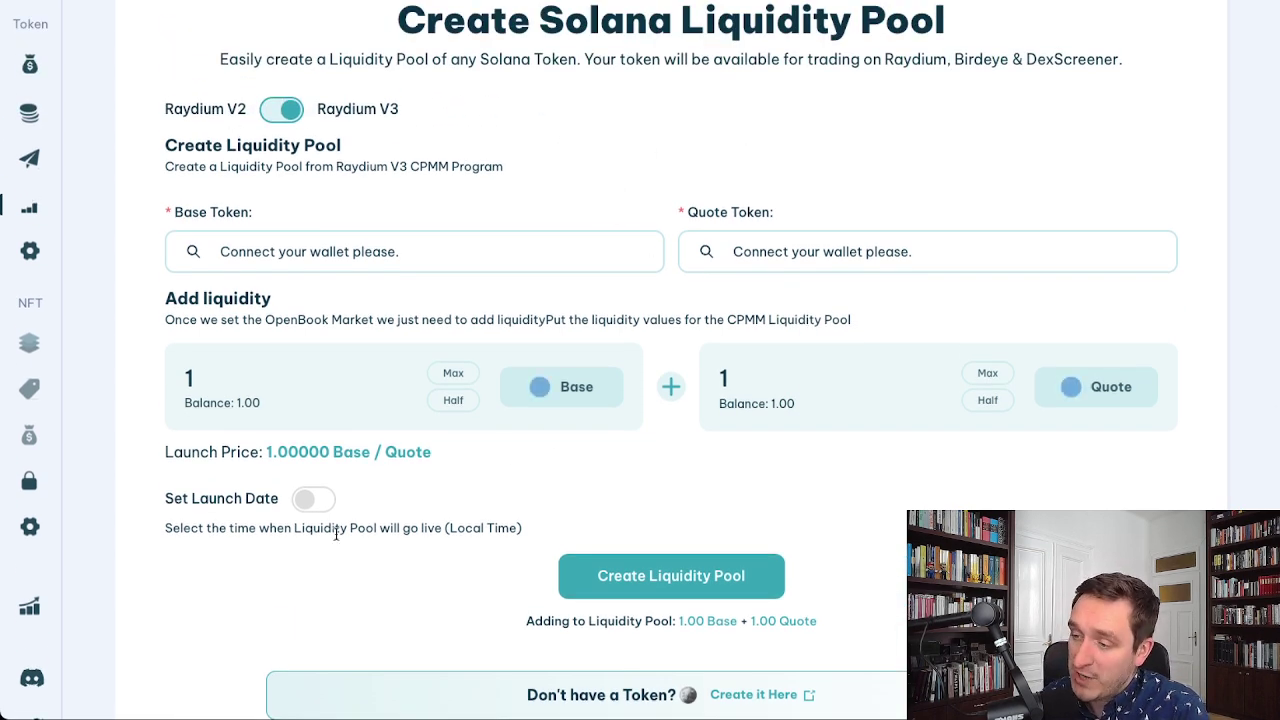
{"action": "left_click", "coordinate": [303, 500]}
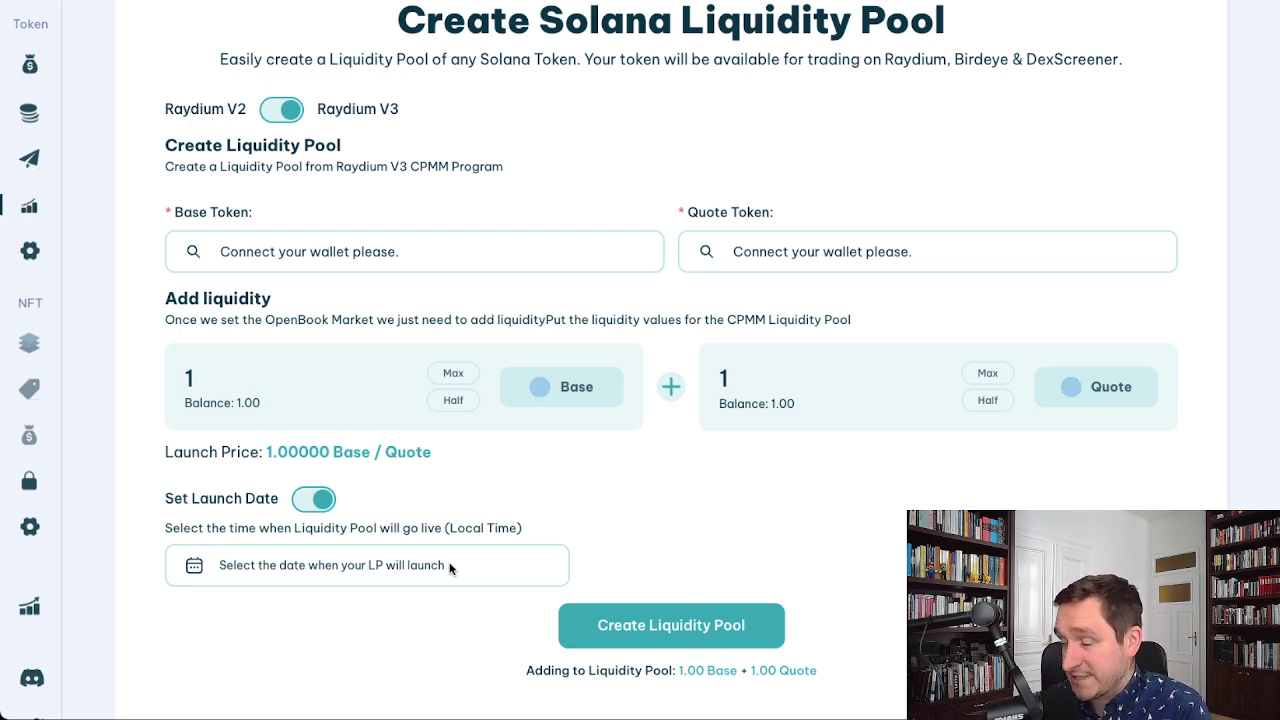
Return to the home page, start creating a token launch and review the presale form
{"action": "scroll", "coordinate": [727, 502], "scroll_direction": "up", "scroll_amount": 3}
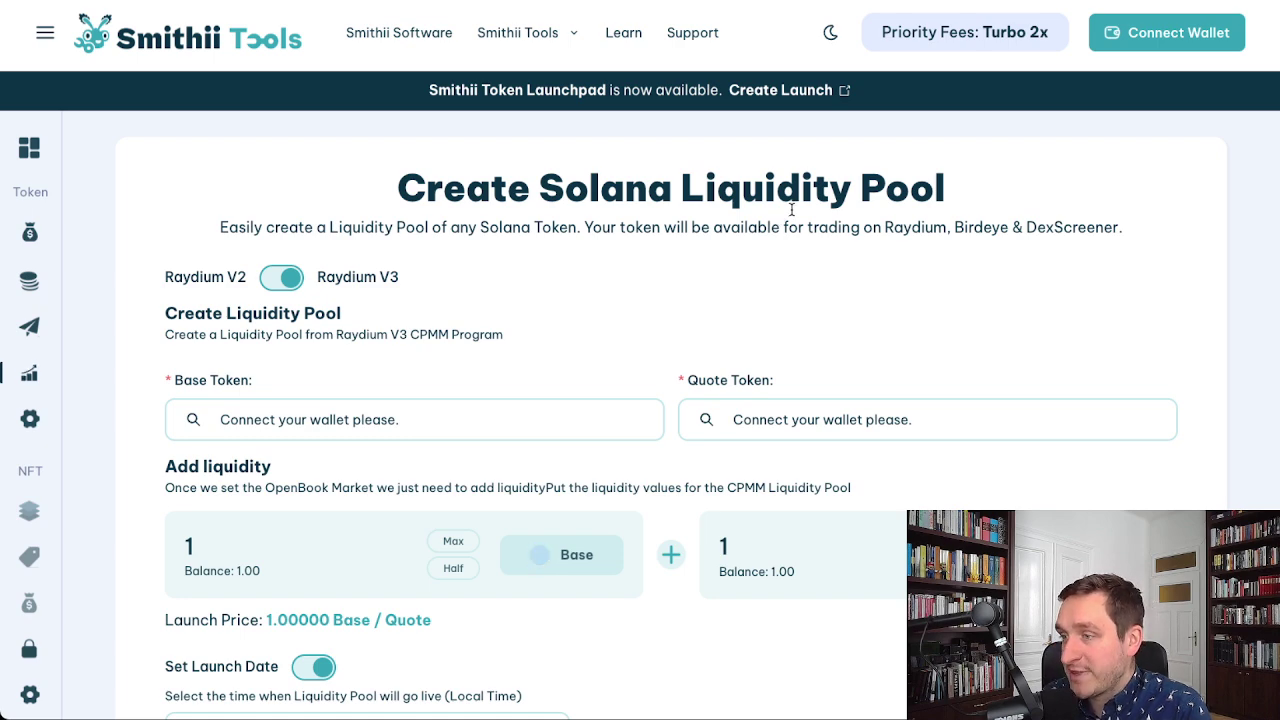
{"action": "left_click", "coordinate": [30, 146]}
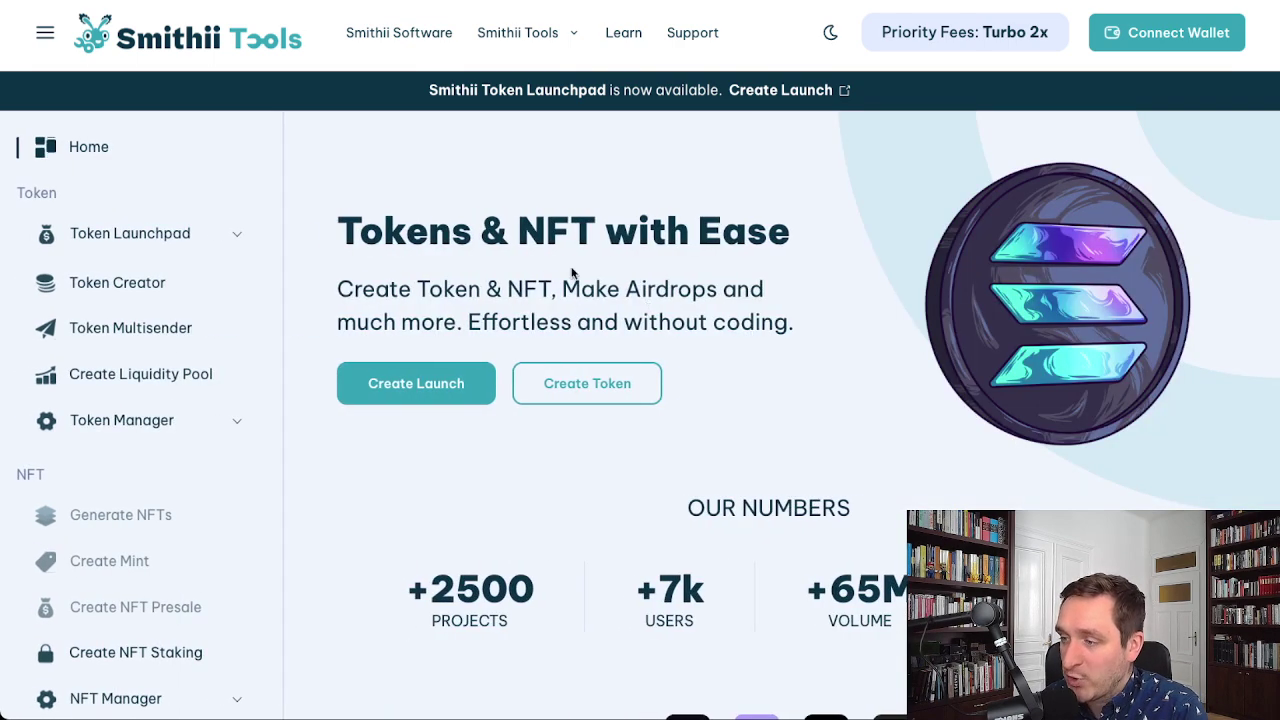
{"action": "left_click", "coordinate": [423, 386]}
{"action": "scroll", "coordinate": [661, 510], "scroll_direction": "down", "scroll_amount": 2}
{"action": "scroll", "coordinate": [661, 510], "scroll_direction": "down", "scroll_amount": 2}
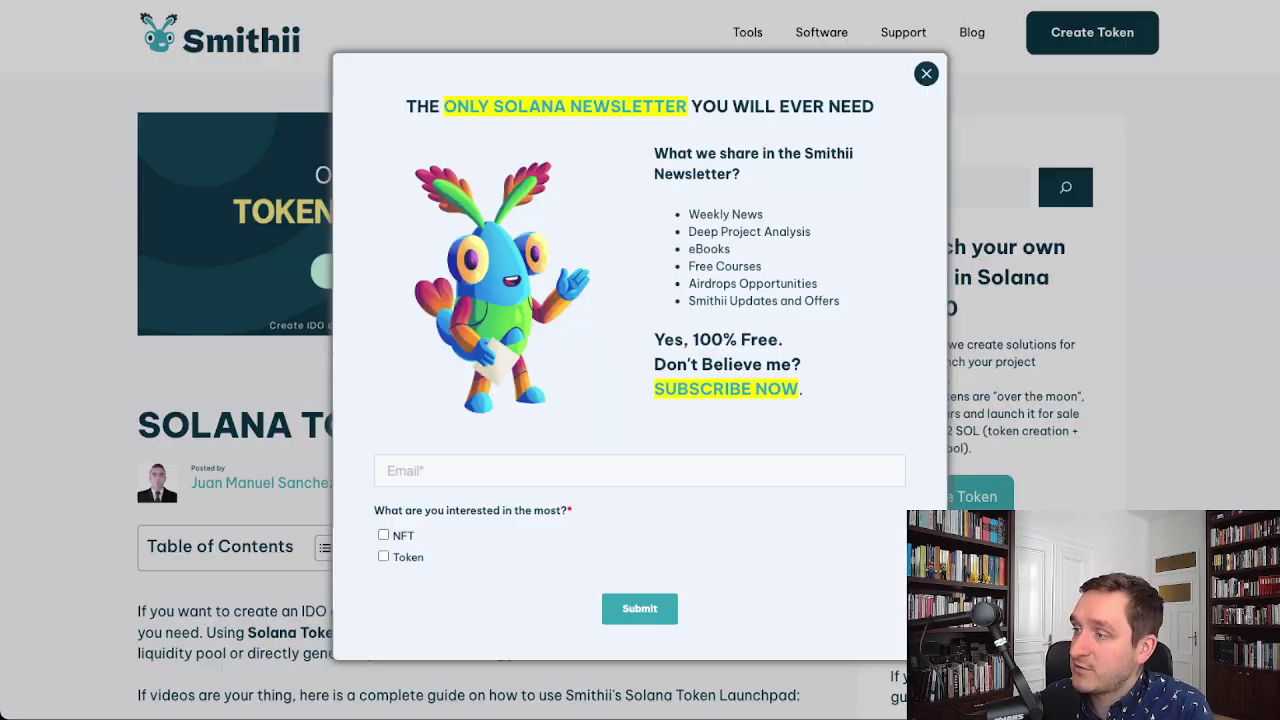
Dismiss the newsletter pop-up on the Token Launchpad guide and check the guide alongside the token presale form
{"action": "left_click", "coordinate": [927, 76]}
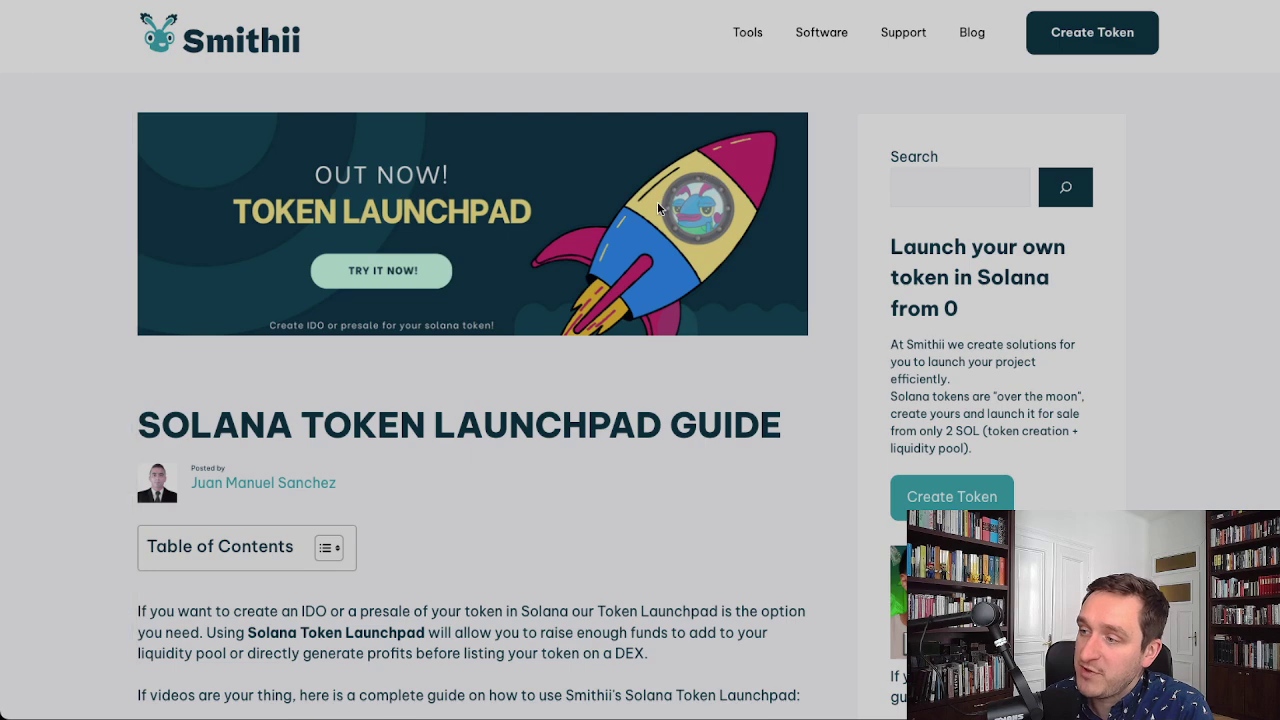
{"action": "scroll", "coordinate": [668, 420], "scroll_direction": "down", "scroll_amount": 1}
{"action": "scroll", "coordinate": [675, 459], "scroll_direction": "down", "scroll_amount": 1}
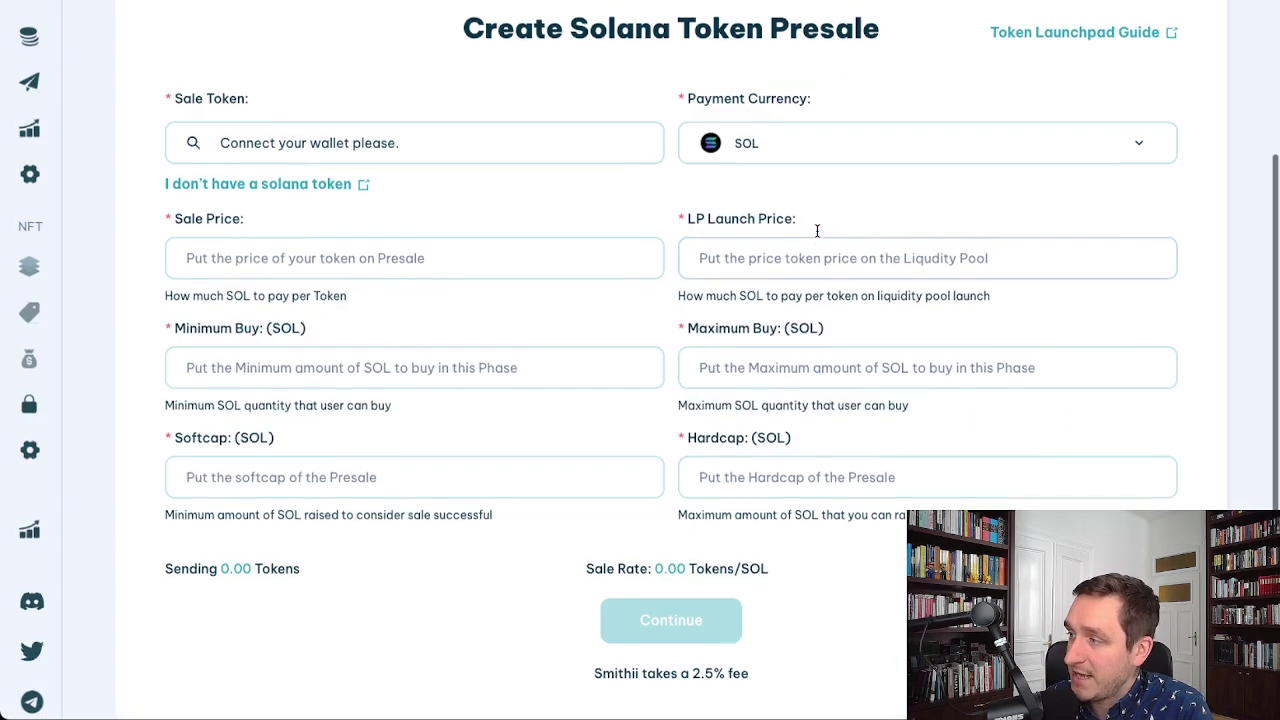
{"action": "scroll", "coordinate": [814, 234], "scroll_direction": "up", "scroll_amount": 3}
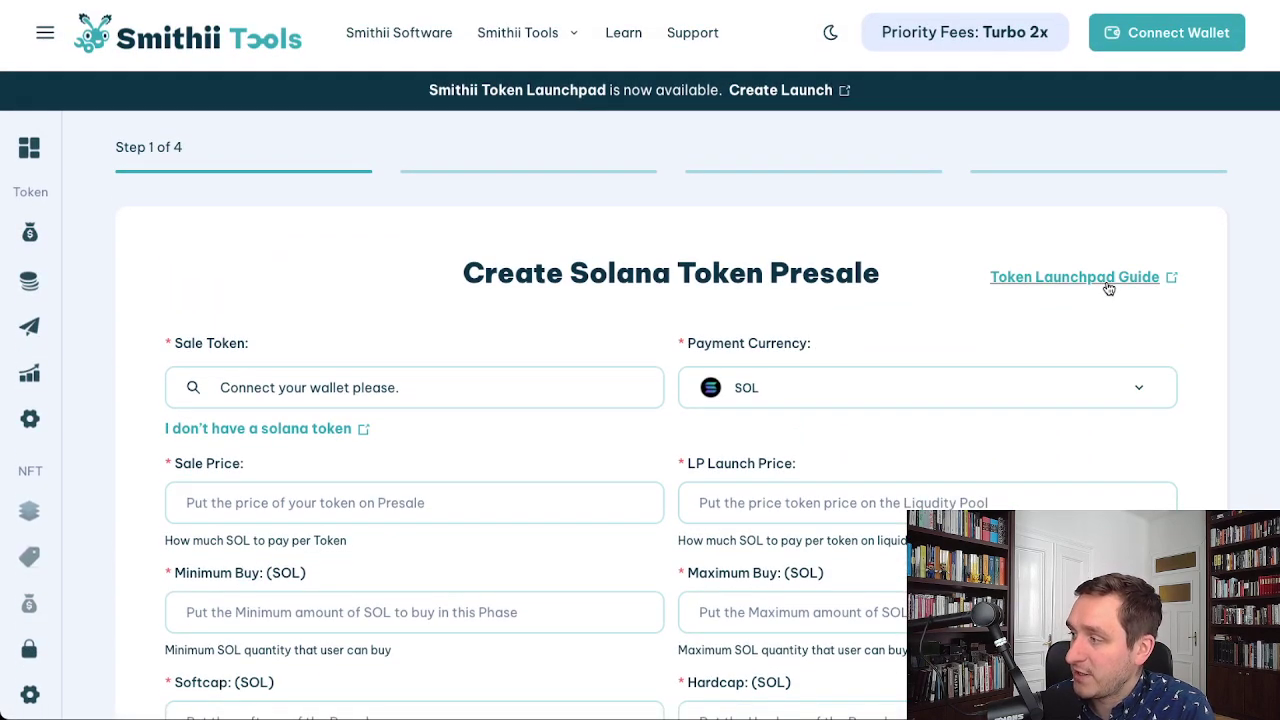
{"action": "scroll", "coordinate": [1107, 300], "scroll_direction": "down", "scroll_amount": 2}
{"action": "scroll", "coordinate": [1086, 243], "scroll_direction": "down", "scroll_amount": 2}
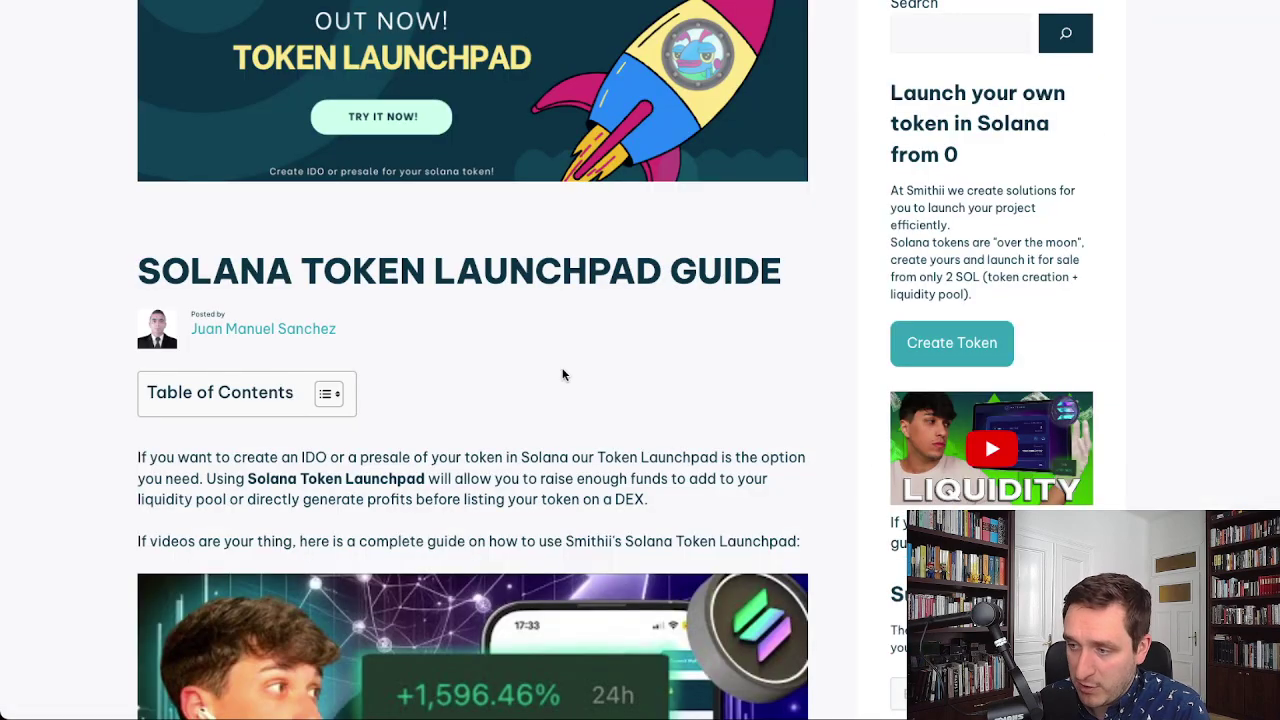
Read the Token Launchpad guide's introduction and its instructions for the sale pricing, caps, whitelist phase and sale dates
{"action": "scroll", "coordinate": [563, 375], "scroll_direction": "down", "scroll_amount": 8}
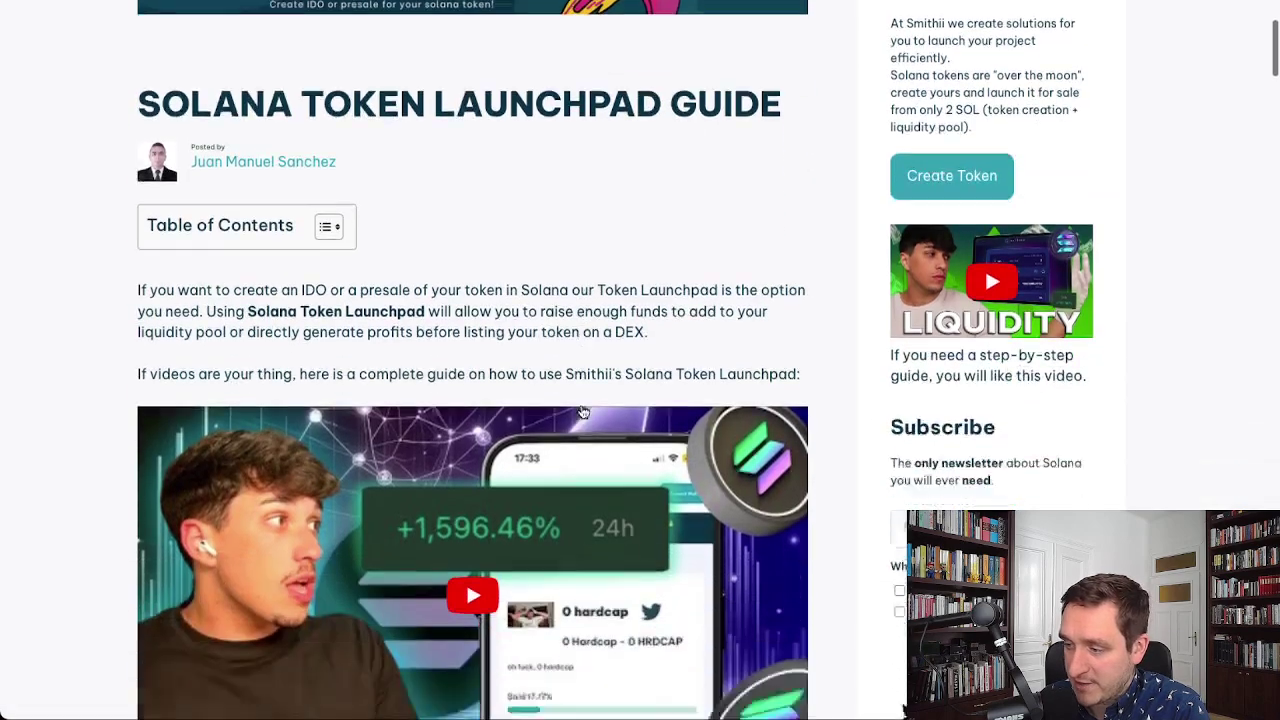
{"action": "scroll", "coordinate": [610, 446], "scroll_direction": "down", "scroll_amount": 8}
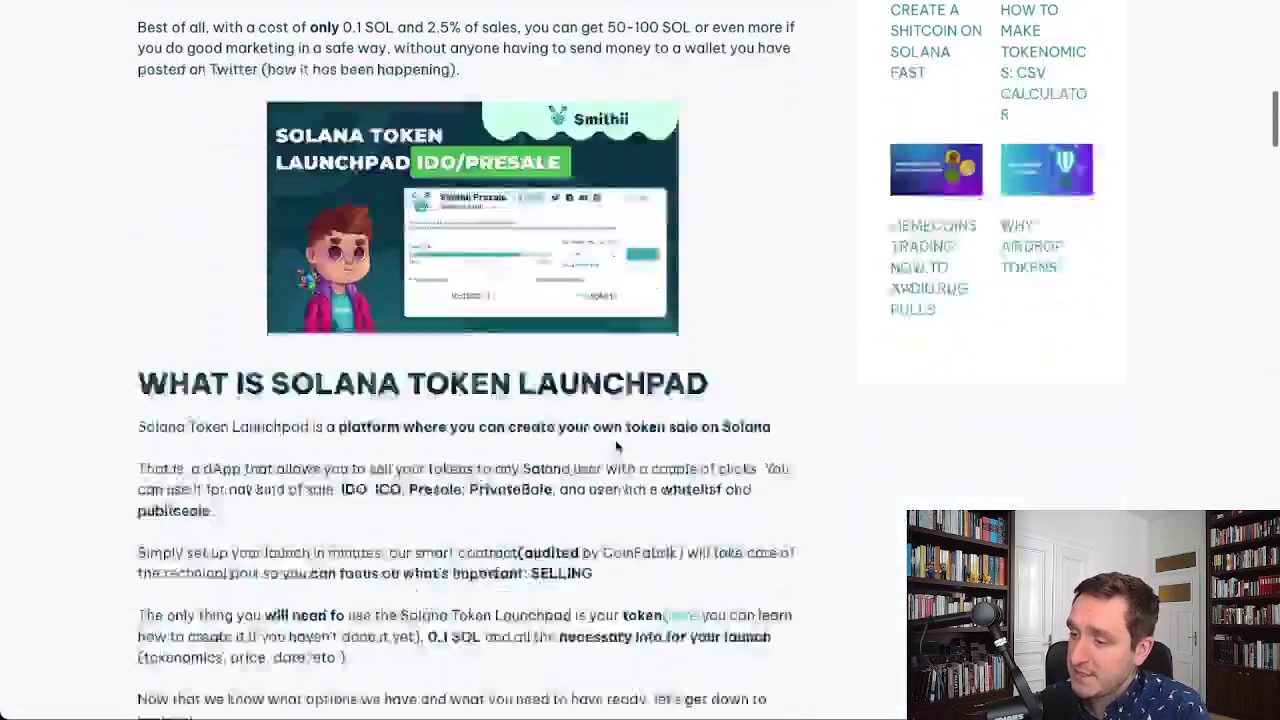
{"action": "scroll", "coordinate": [615, 447], "scroll_direction": "down", "scroll_amount": 3}
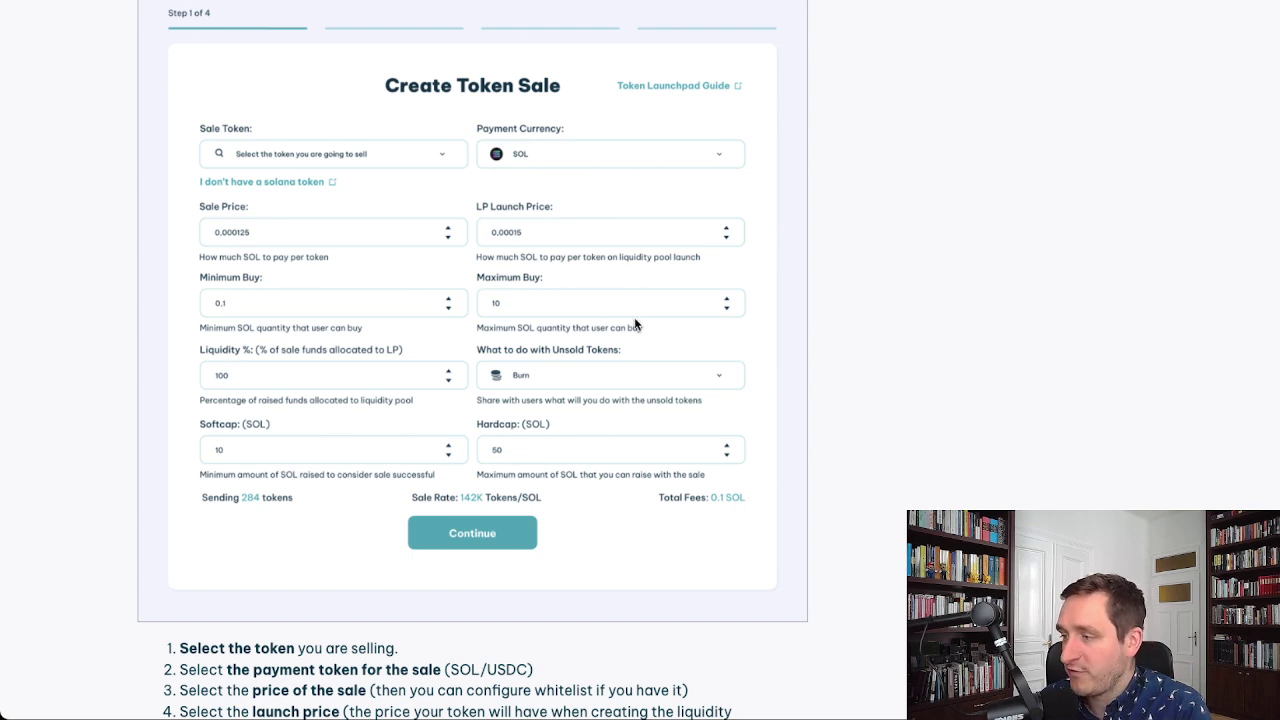
{"action": "scroll", "coordinate": [438, 370], "scroll_direction": "down", "scroll_amount": 2}
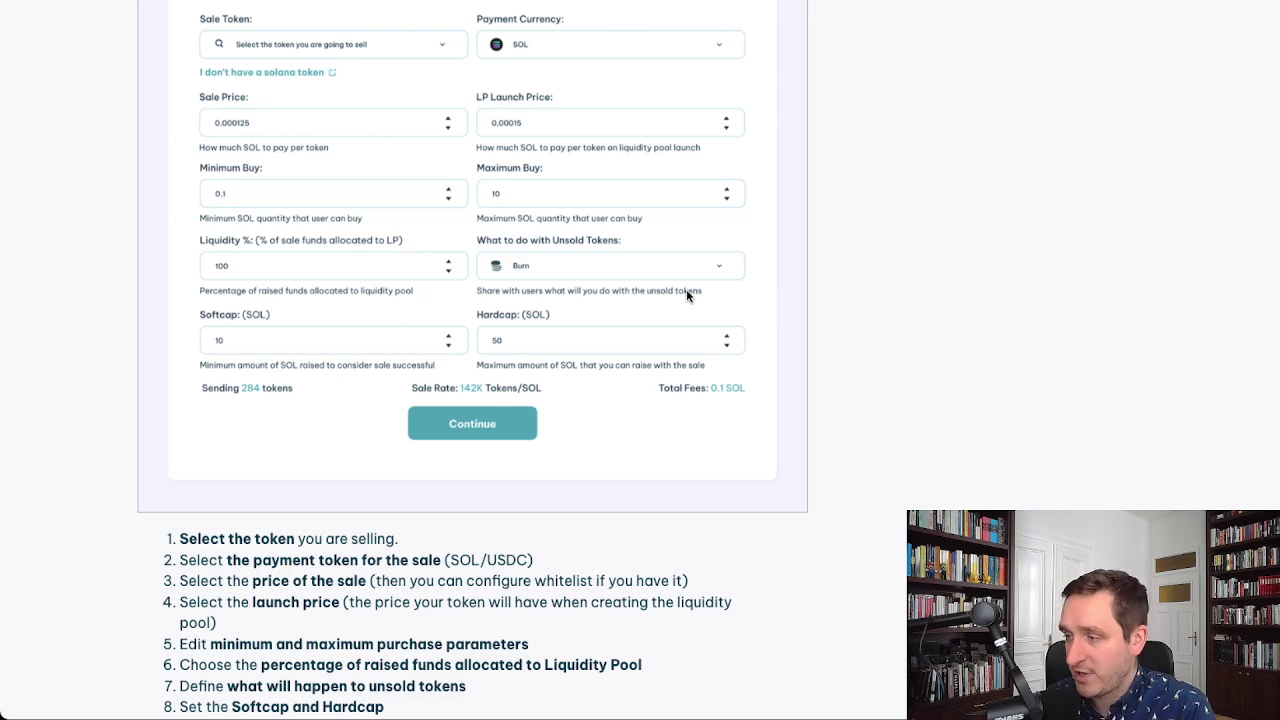
{"action": "scroll", "coordinate": [654, 315], "scroll_direction": "down", "scroll_amount": 2}
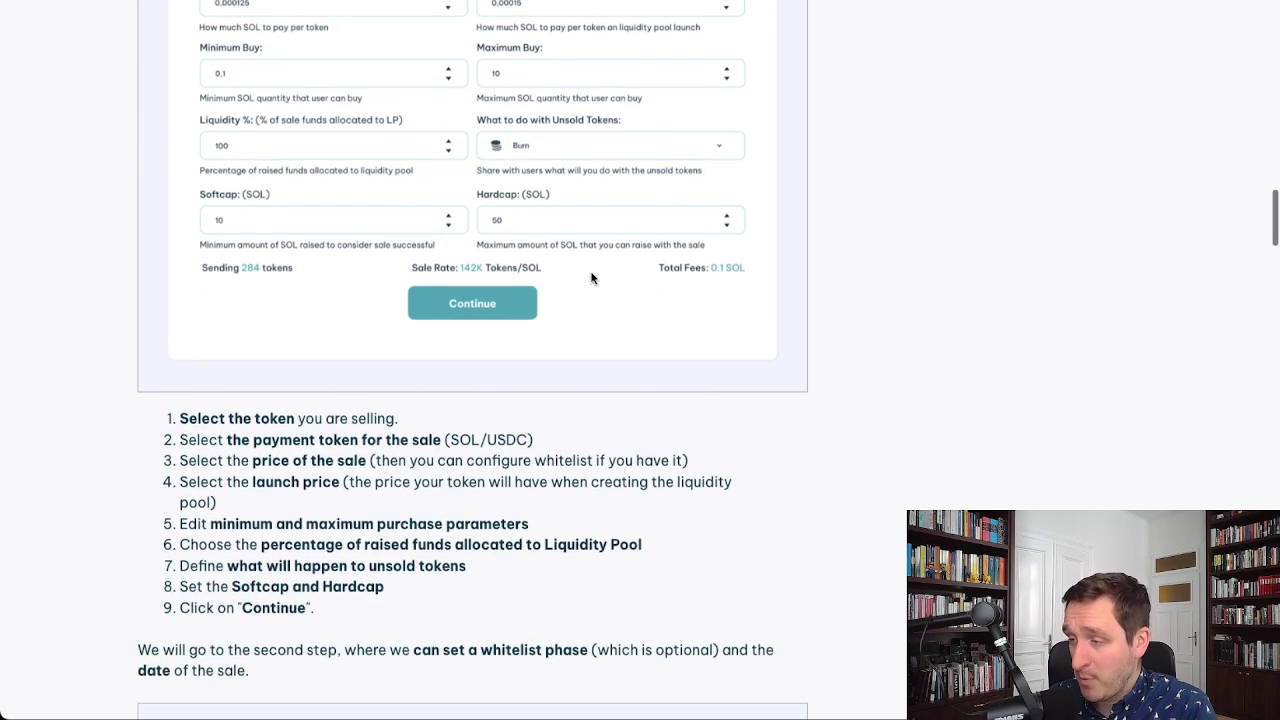
{"action": "scroll", "coordinate": [591, 276], "scroll_direction": "down", "scroll_amount": 5}
{"action": "scroll", "coordinate": [591, 272], "scroll_direction": "down", "scroll_amount": 2}
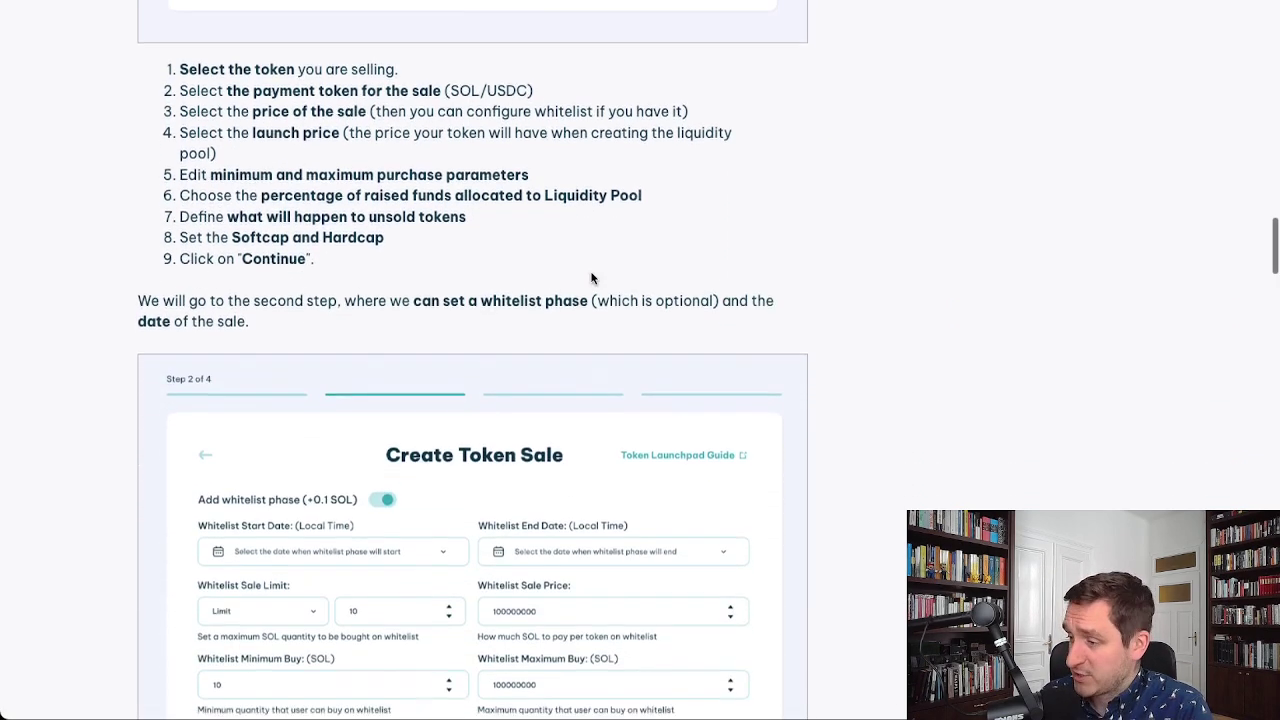
{"action": "scroll", "coordinate": [504, 260], "scroll_direction": "down", "scroll_amount": 4}
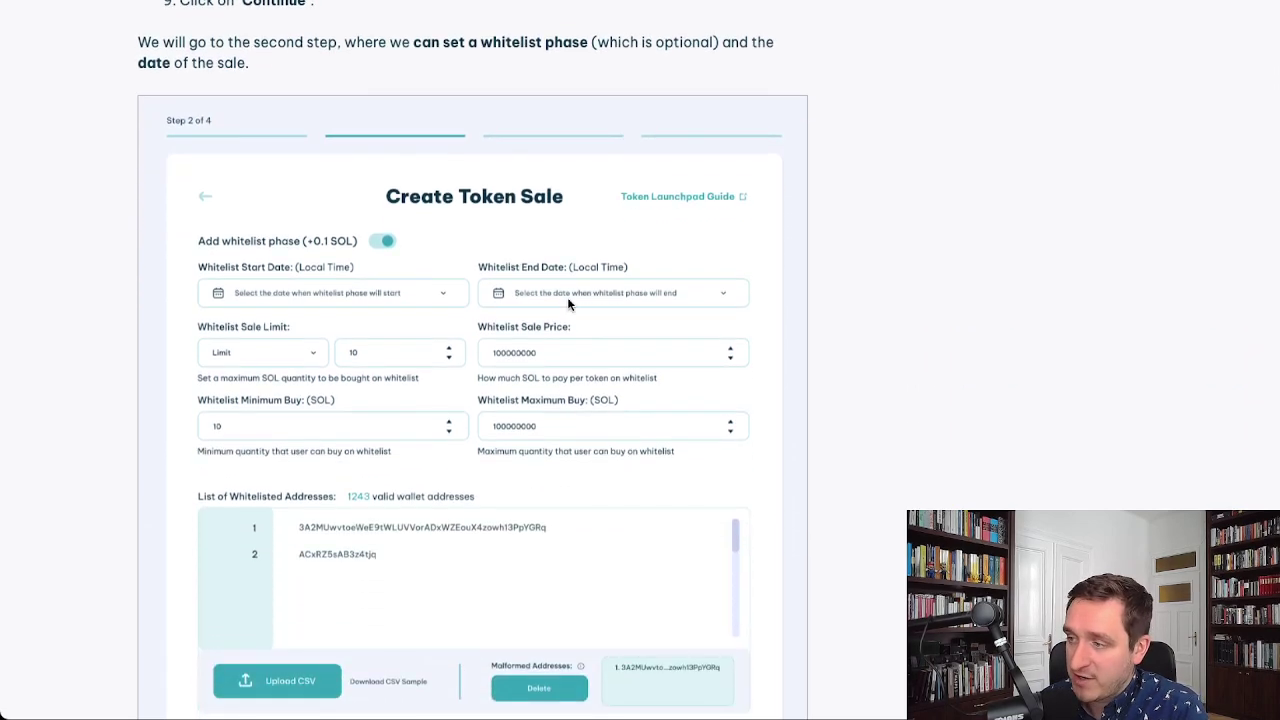
{"action": "scroll", "coordinate": [569, 300], "scroll_direction": "down", "scroll_amount": 3}
{"action": "scroll", "coordinate": [559, 355], "scroll_direction": "down", "scroll_amount": 16}
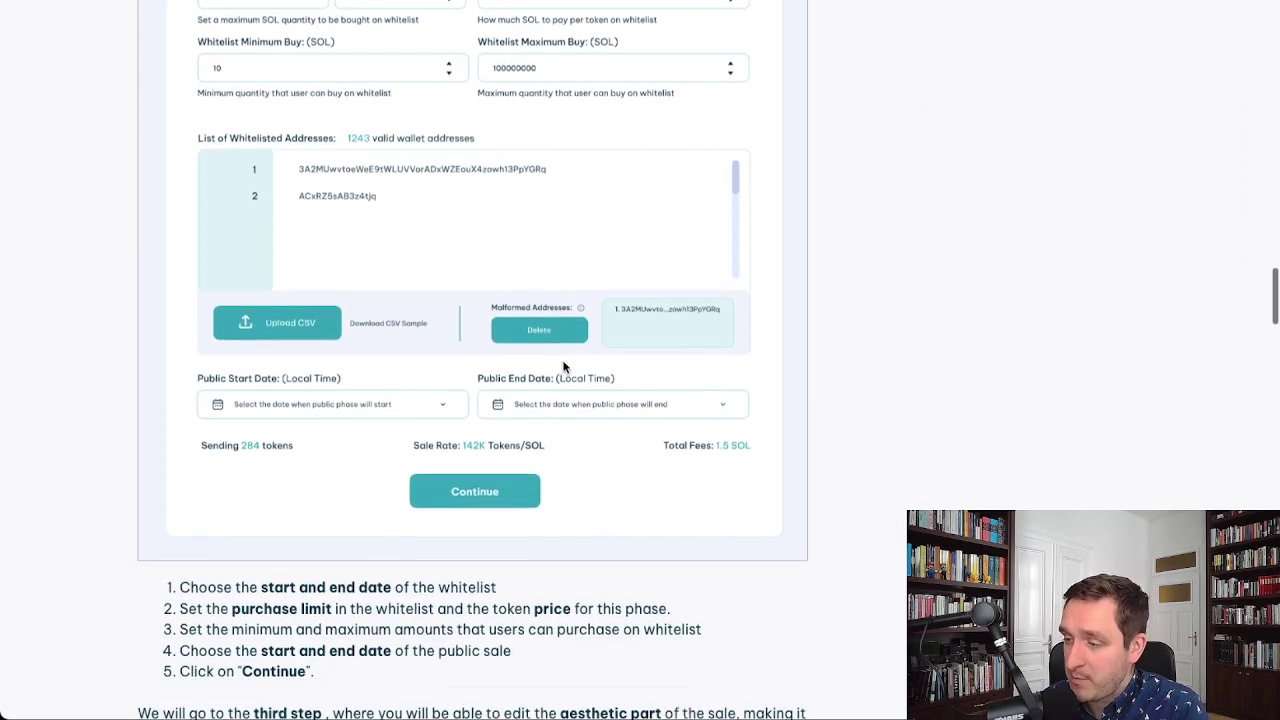
Examine the guide's sale branding fields and launch preview, and go back to the token presale form
{"action": "scroll", "coordinate": [572, 367], "scroll_direction": "down", "scroll_amount": 1}
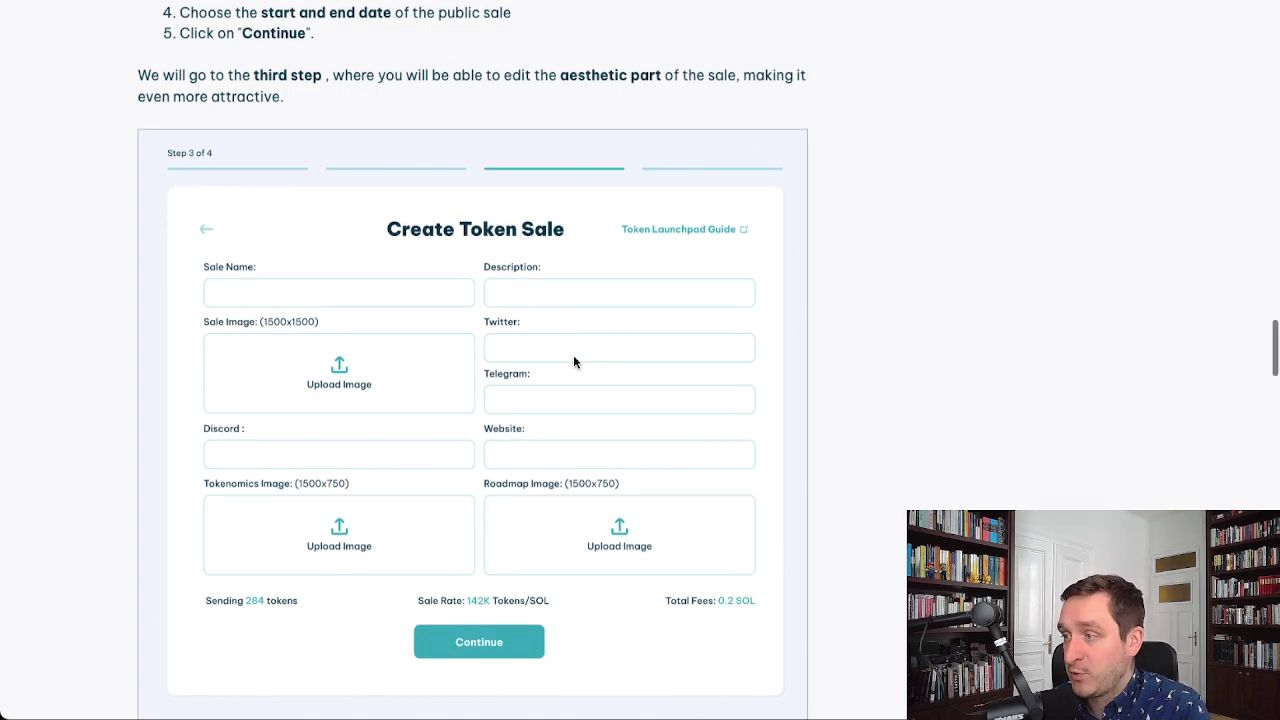
{"action": "scroll", "coordinate": [573, 360], "scroll_direction": "down", "scroll_amount": 4}
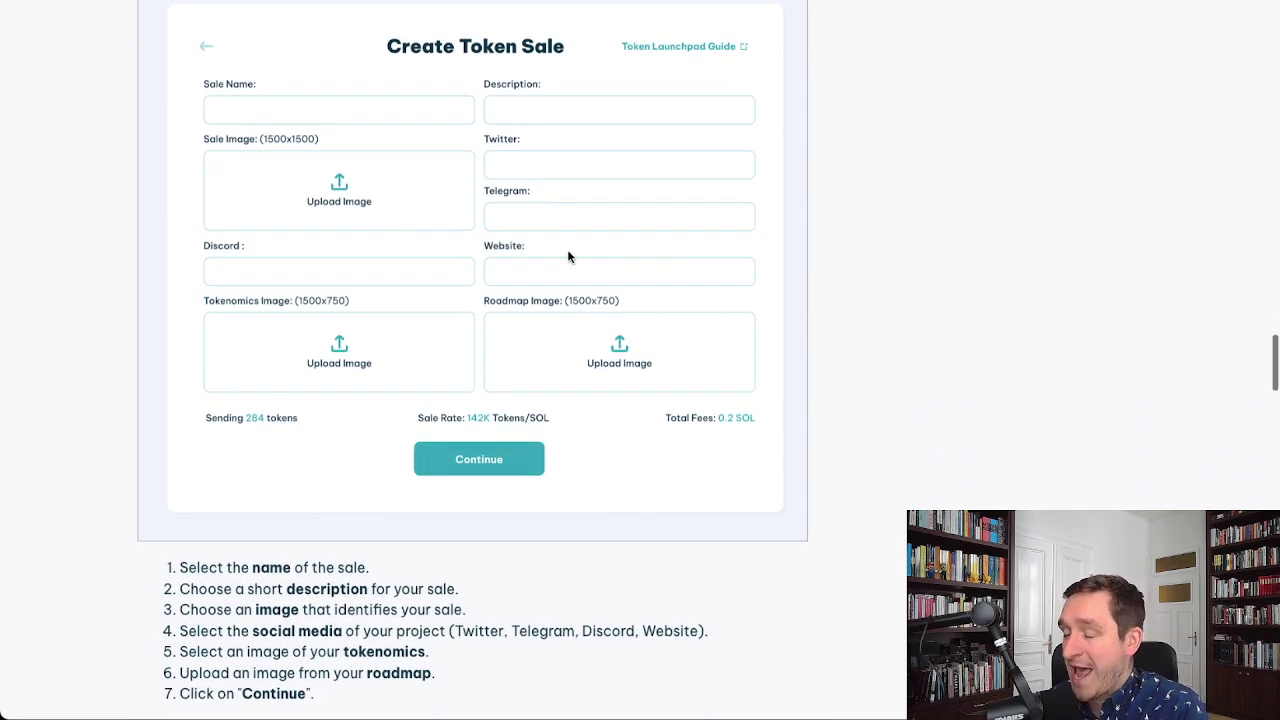
{"action": "scroll", "coordinate": [648, 349], "scroll_direction": "down", "scroll_amount": 10}
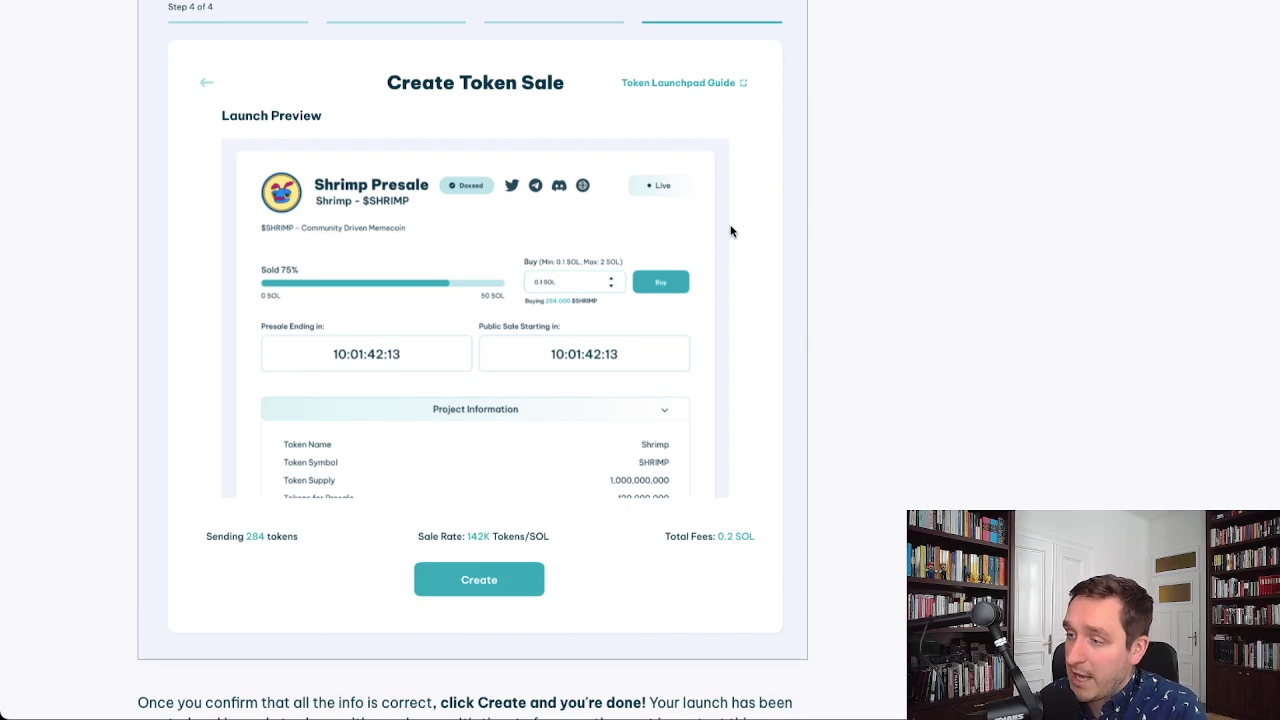
{"action": "scroll", "coordinate": [761, 290], "scroll_direction": "down", "scroll_amount": 1}
{"action": "scroll", "coordinate": [761, 290], "scroll_direction": "up", "scroll_amount": 1}
{"action": "scroll", "coordinate": [761, 290], "scroll_direction": "down", "scroll_amount": 1}
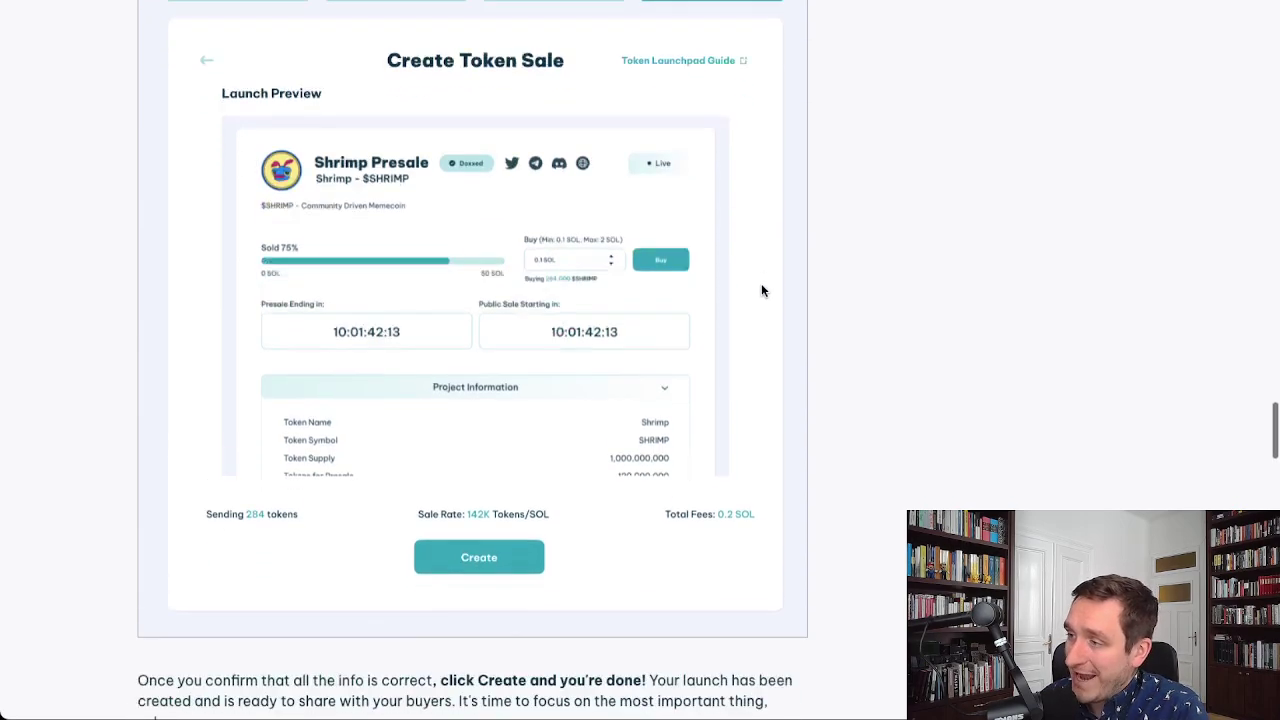
{"action": "scroll", "coordinate": [761, 290], "scroll_direction": "up", "scroll_amount": 15}
{"action": "scroll", "coordinate": [765, 288], "scroll_direction": "up", "scroll_amount": 15}
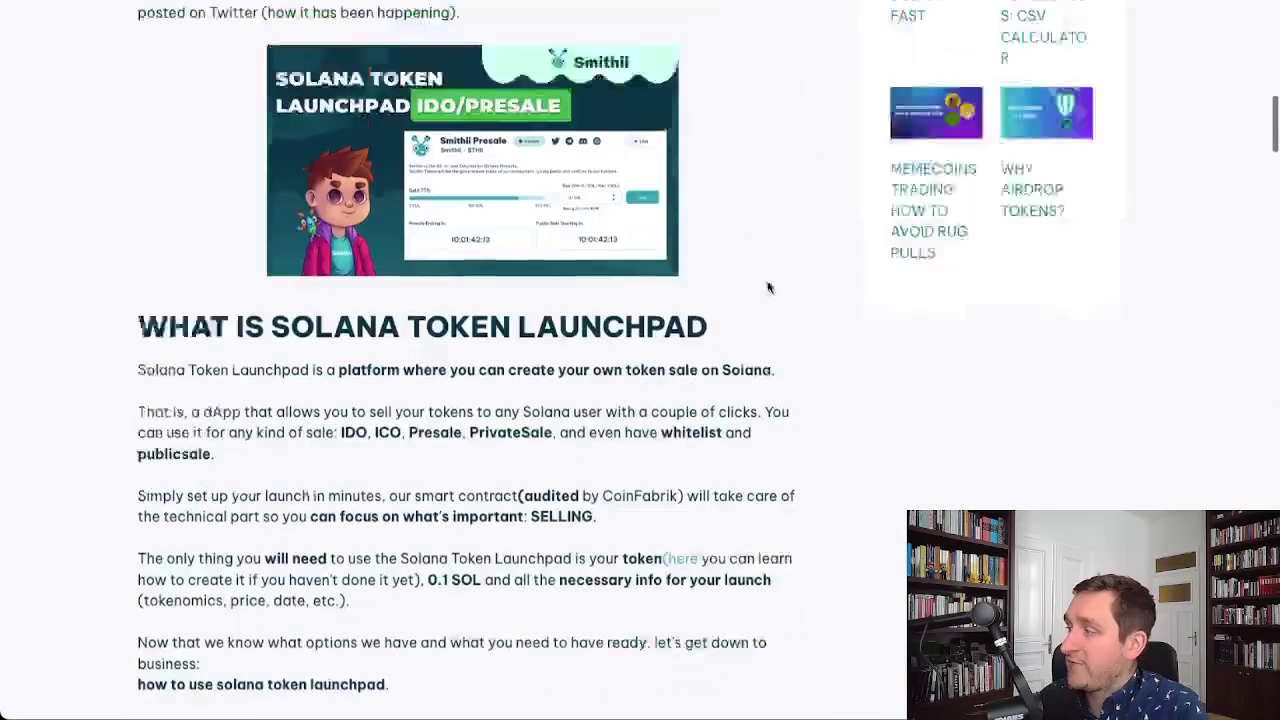
{"action": "scroll", "coordinate": [512, 320], "scroll_direction": "down", "scroll_amount": 6}
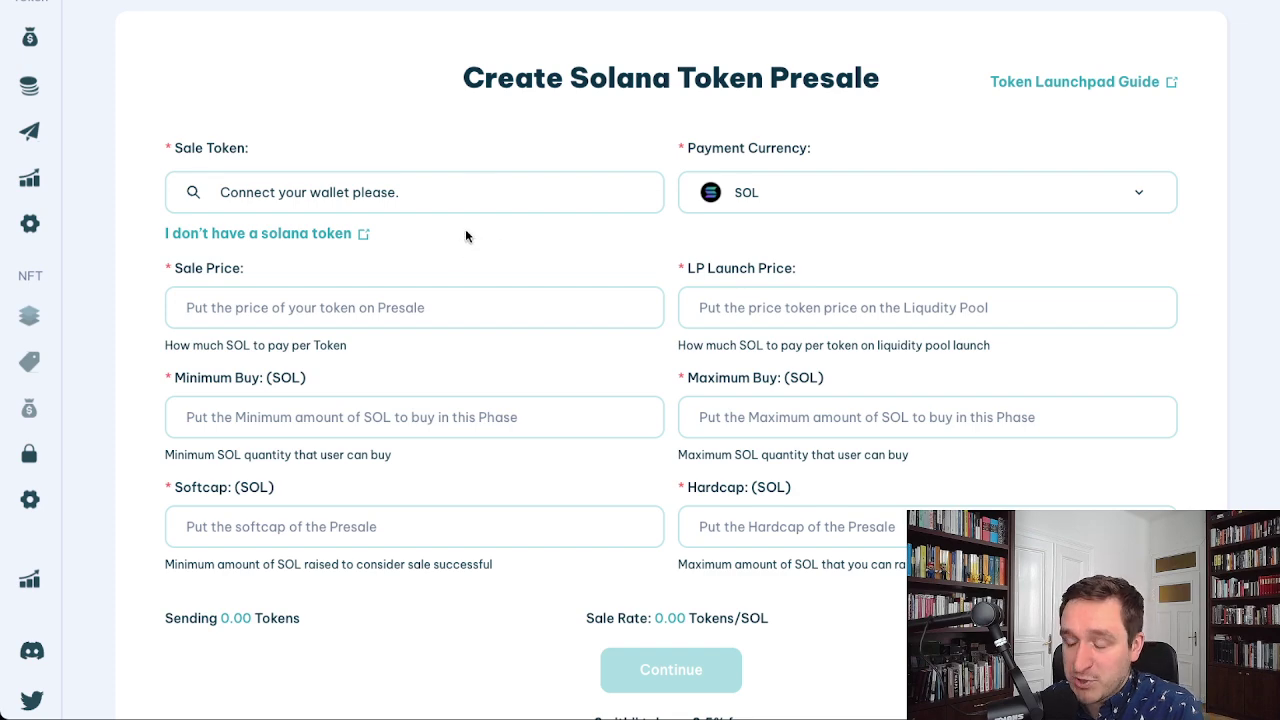
Return to the home page and look over its platform numbers, partners and available token tools
{"action": "scroll", "coordinate": [635, 162], "scroll_direction": "up", "scroll_amount": 3}
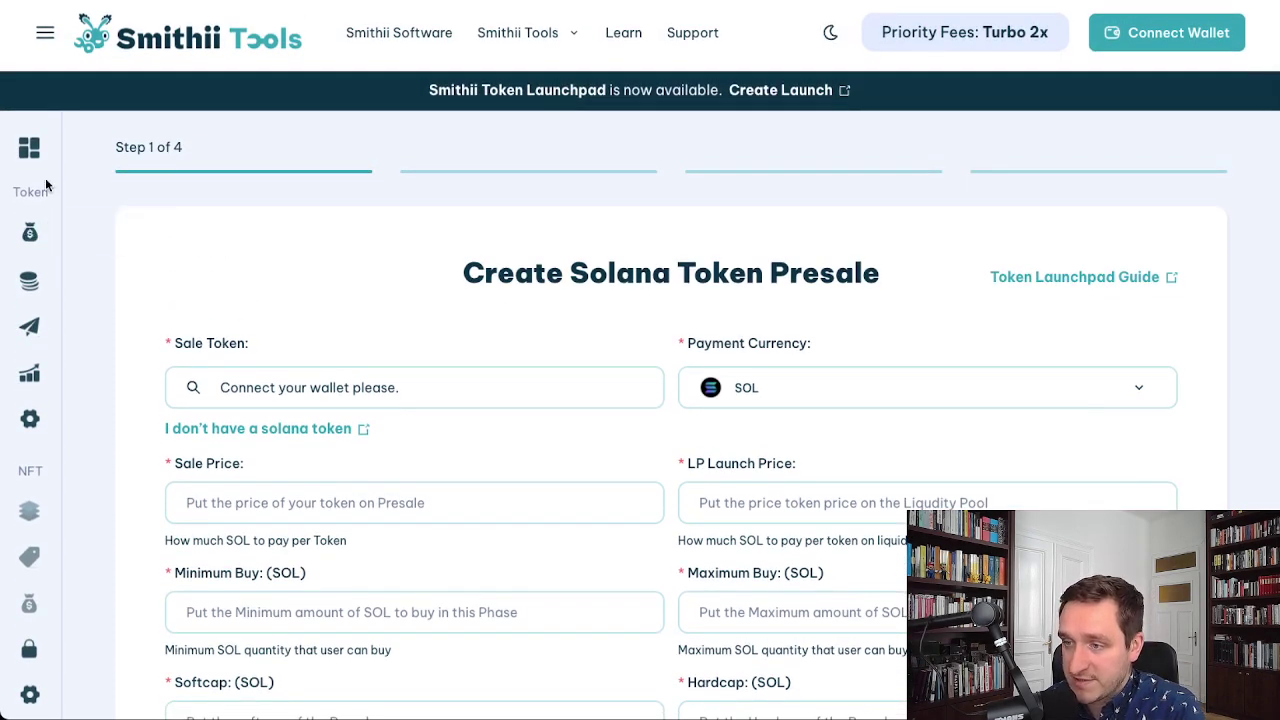
{"action": "left_click", "coordinate": [30, 148]}
{"action": "scroll", "coordinate": [890, 350], "scroll_direction": "down", "scroll_amount": 3}
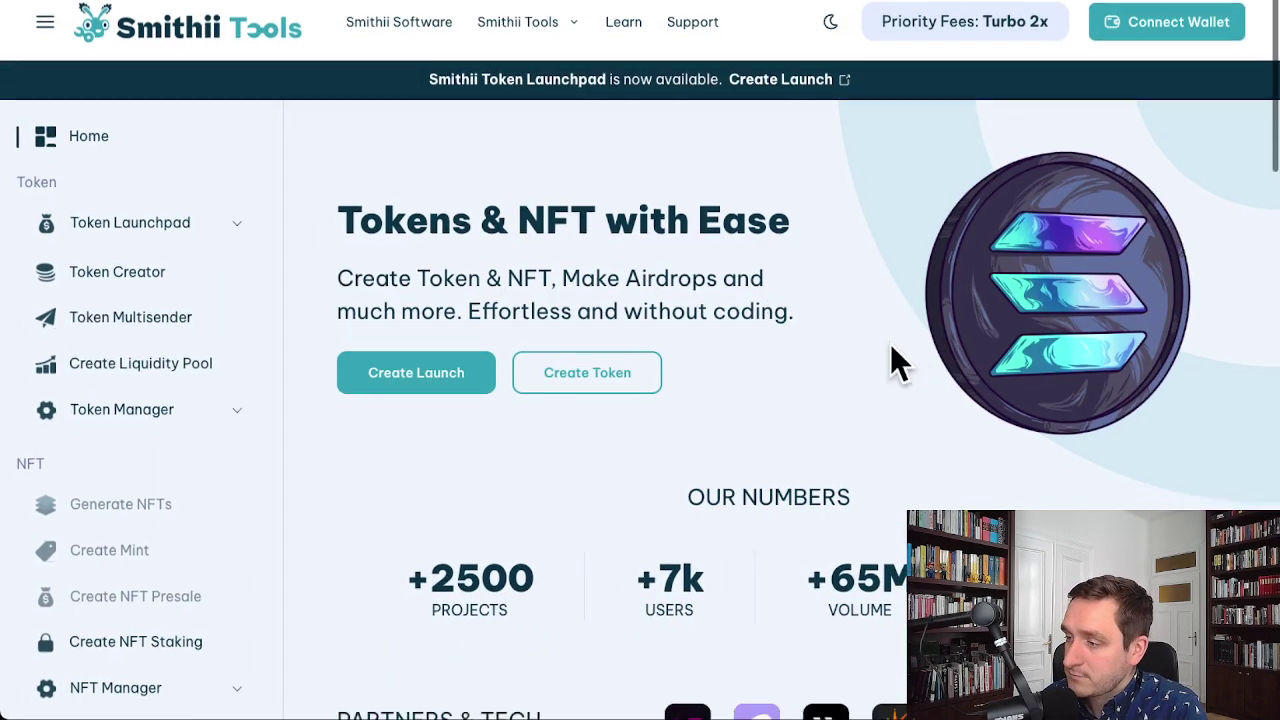
{"action": "scroll", "coordinate": [740, 300], "scroll_direction": "down", "scroll_amount": 1}
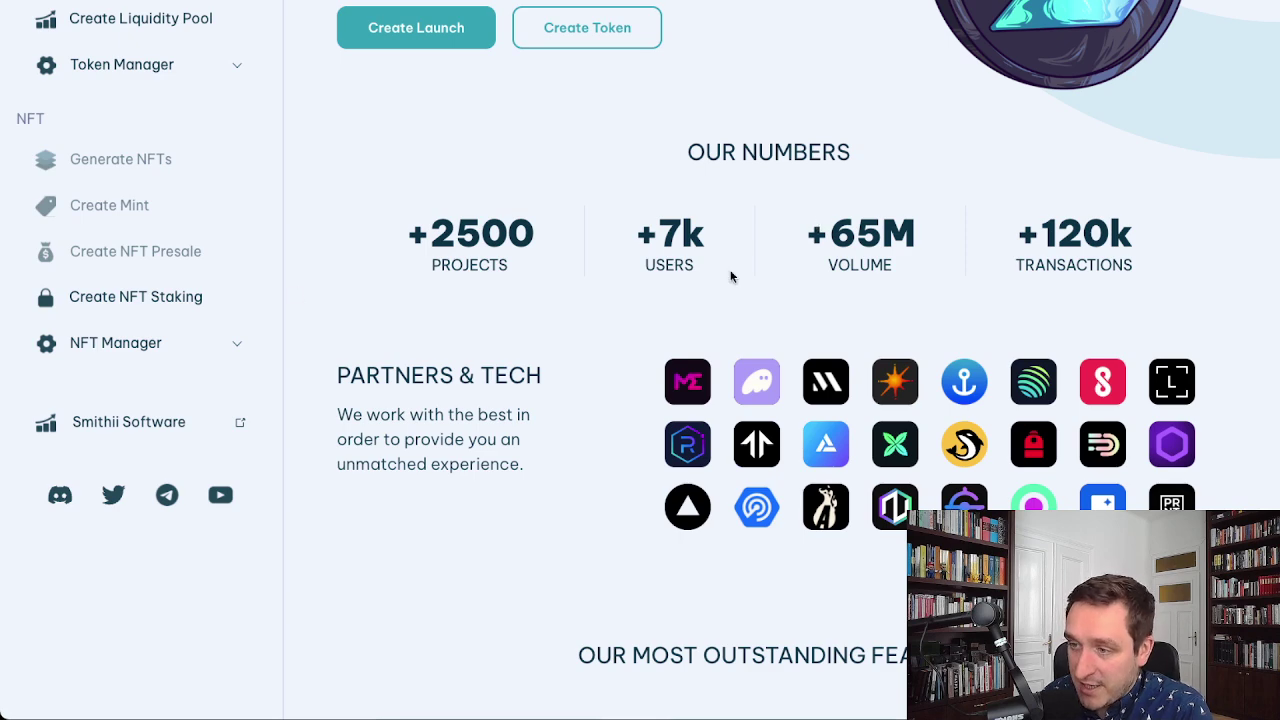
{"action": "scroll", "coordinate": [396, 245], "scroll_direction": "up", "scroll_amount": 1}
{"action": "scroll", "coordinate": [494, 257], "scroll_direction": "up", "scroll_amount": 5}
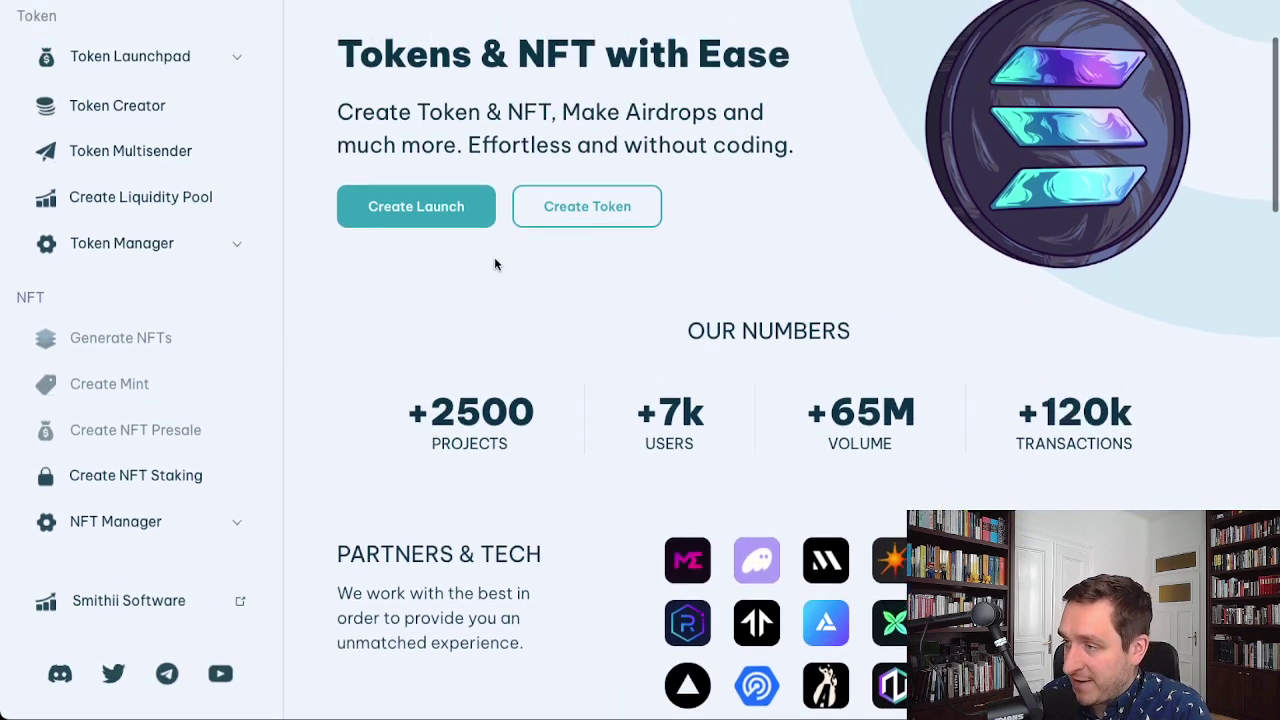